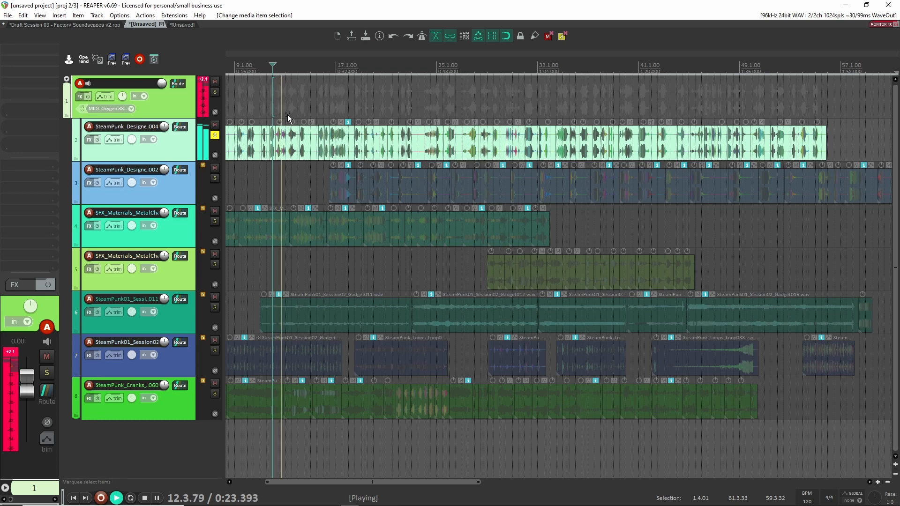
# Stop playback and unsolo track 2, and briefly audition track 3 in solo from 17.1.00 before unsoloing it.
pyautogui.press('space')
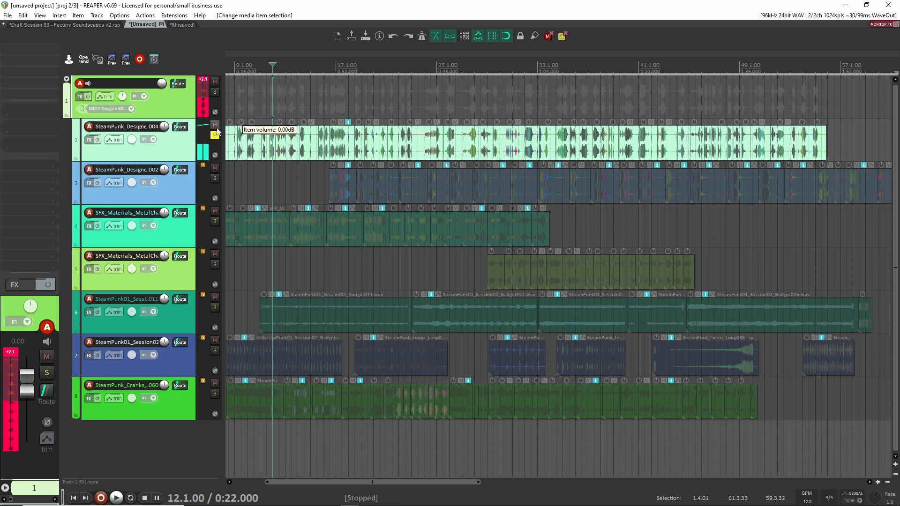
pyautogui.click(215, 135)
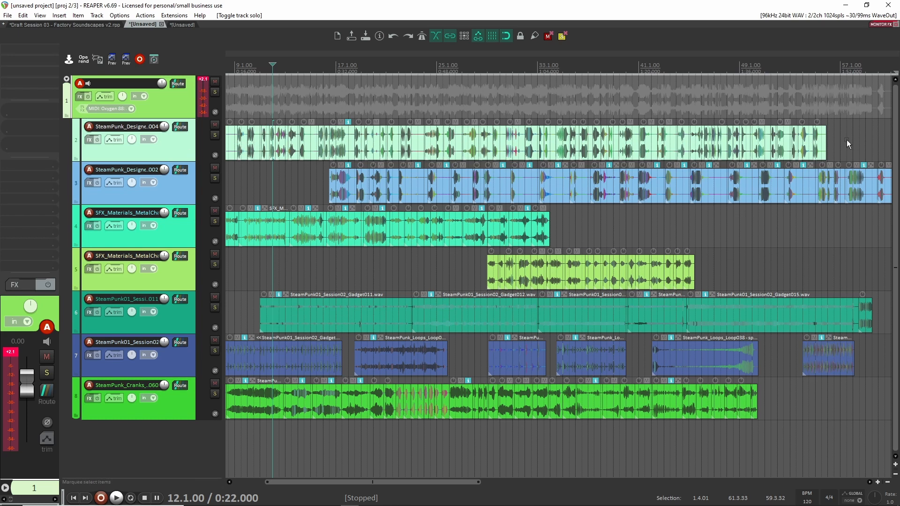
pyautogui.click(214, 178)
pyautogui.hscroll(3, 215, 178)
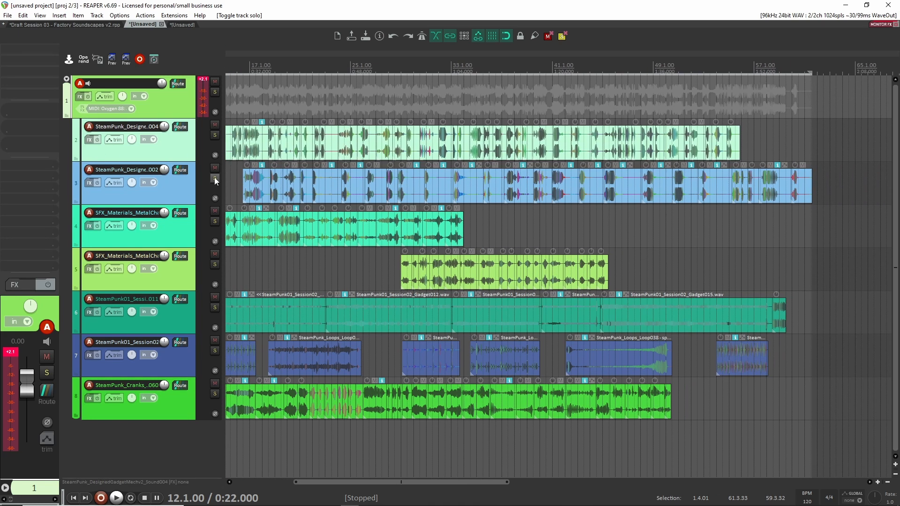
pyautogui.click(250, 182)
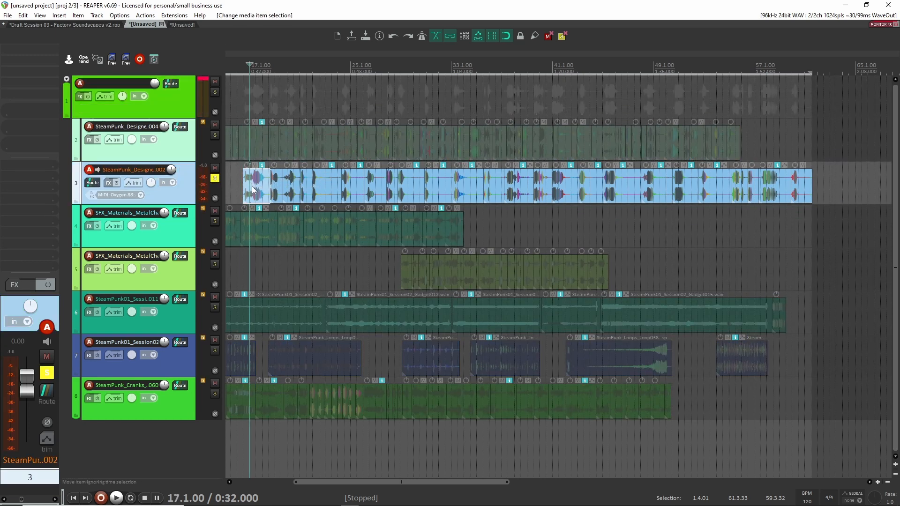
pyautogui.press('space')
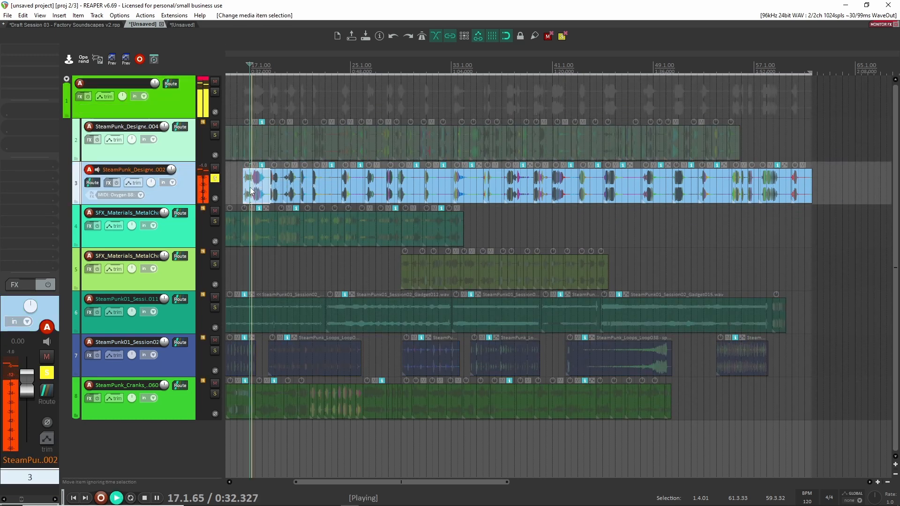
pyautogui.press('space')
pyautogui.click(215, 178)
pyautogui.hscroll(-1, 280, 197)
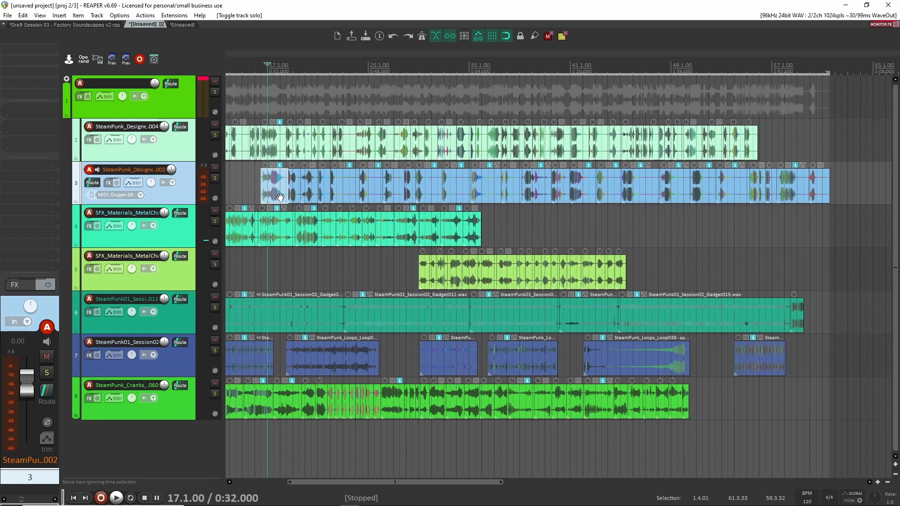
# Audition the first SFX_Materials_MetalCh track (track 4) in solo from about bar 10 and unsolo it.
pyautogui.hscroll(-6, 280, 197)
pyautogui.click(214, 221)
pyautogui.click(283, 189)
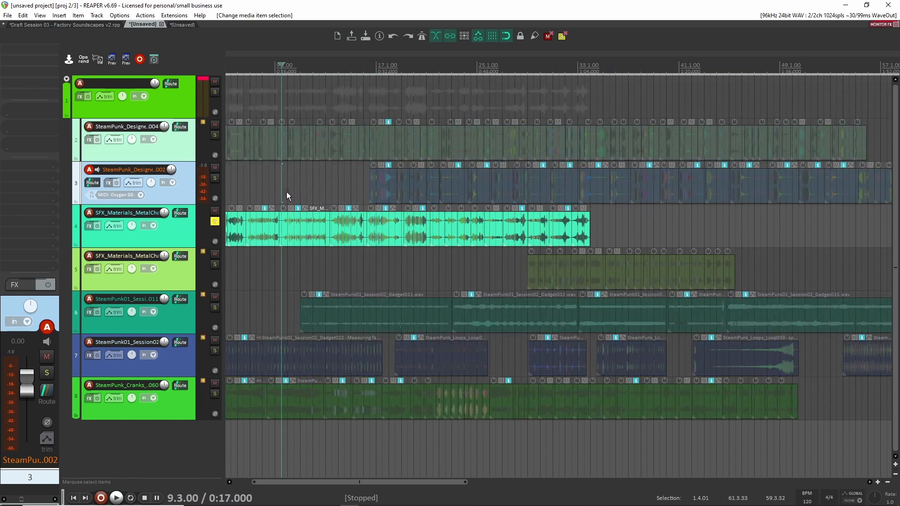
pyautogui.click(286, 193)
pyautogui.press('space')
pyautogui.click(215, 221)
pyautogui.press('space')
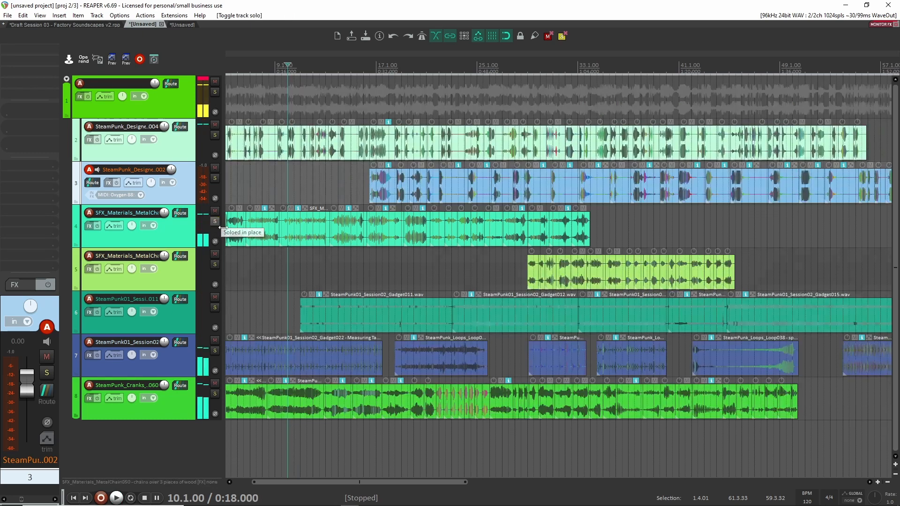
# Select all the items on tracks 2 to 8 and create a single region spanning them.
pyautogui.scroll(-3, 294, 322)
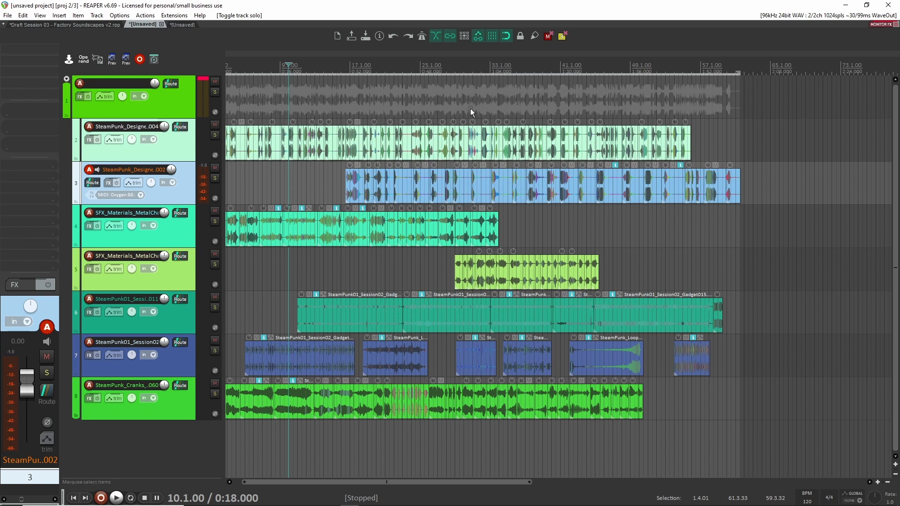
pyautogui.scroll(6, 471, 109)
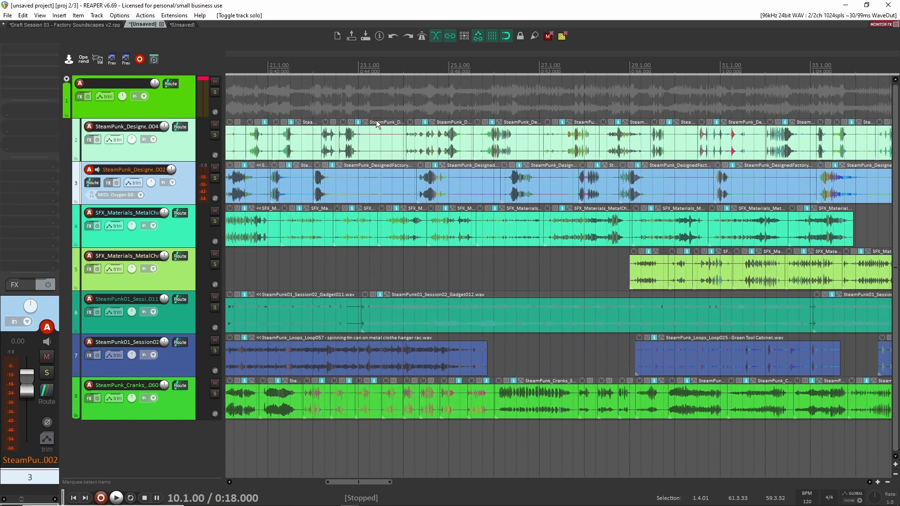
pyautogui.scroll(2, 378, 119)
pyautogui.scroll(-7, 376, 200)
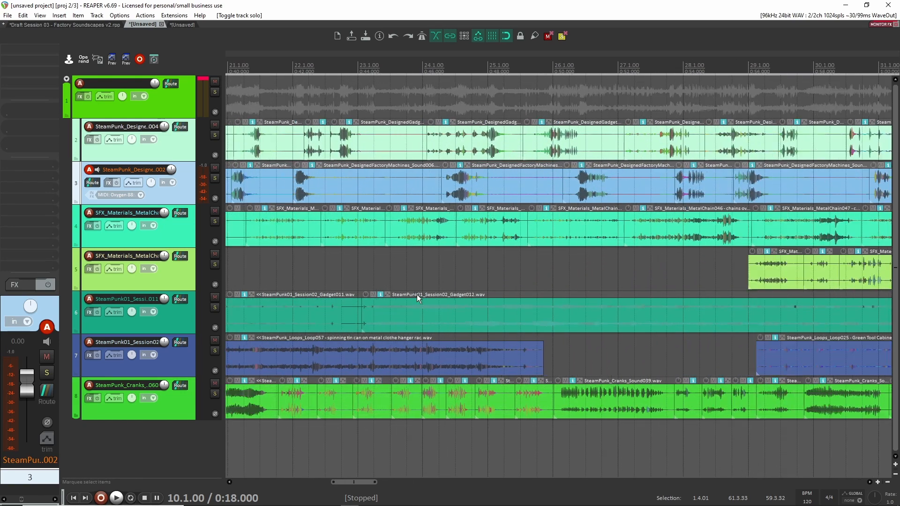
pyautogui.scroll(-2, 314, 157)
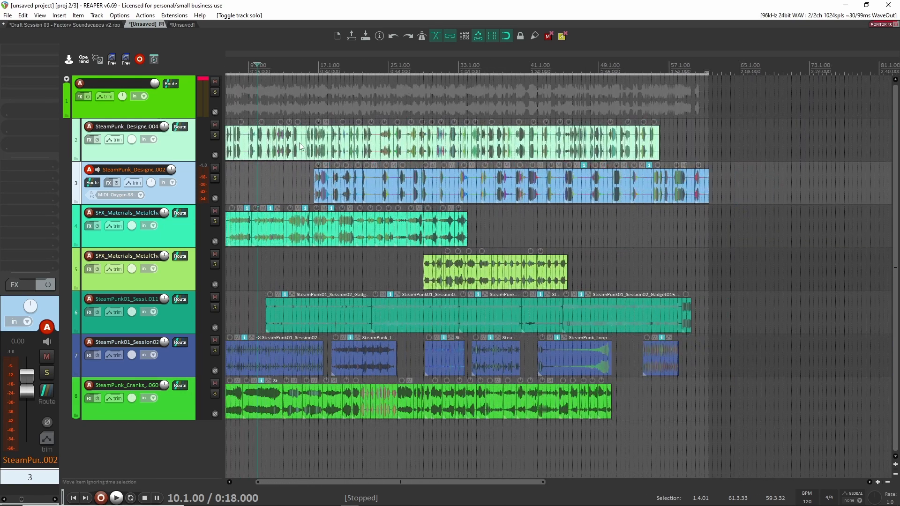
pyautogui.scroll(-2, 323, 150)
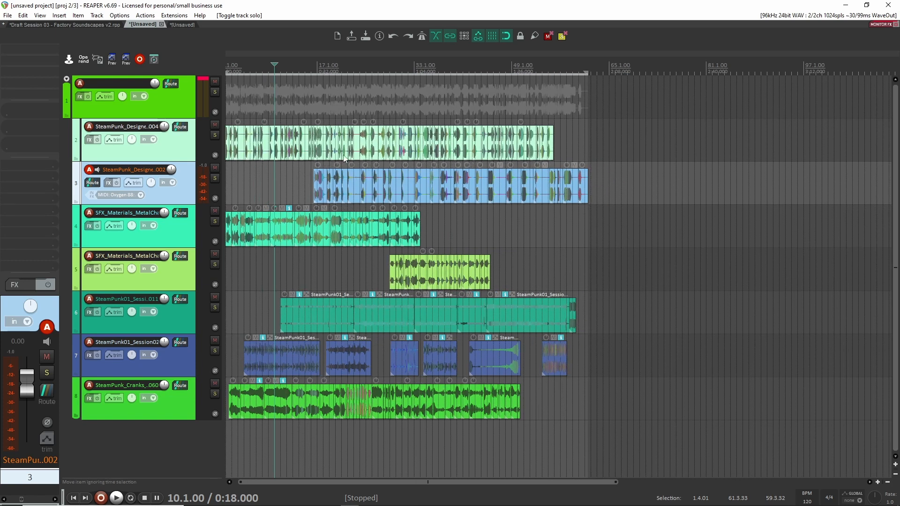
pyautogui.click(573, 113)
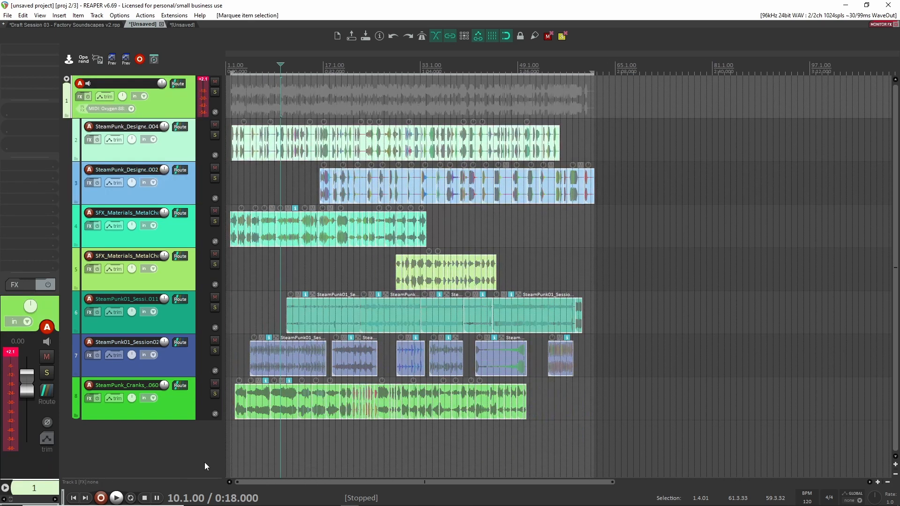
pyautogui.hotkey('shift', 'r')
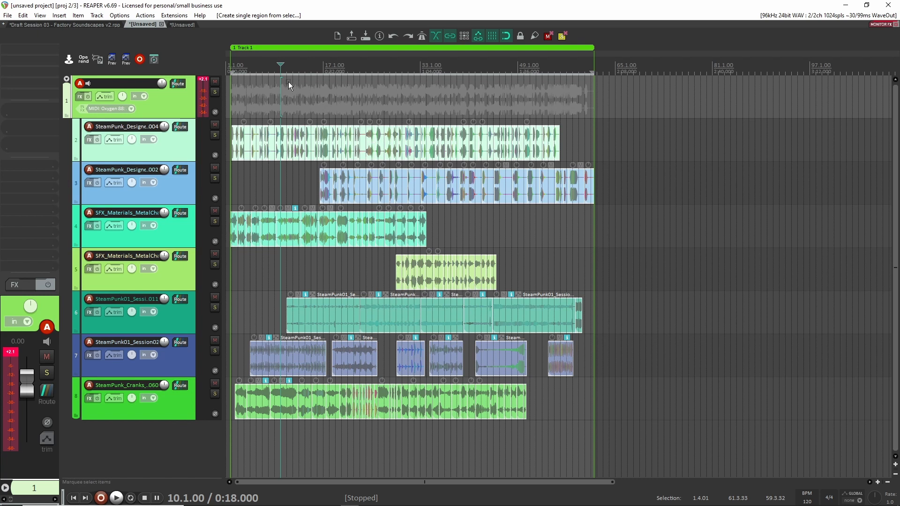
# Play the full mix from 16.1.00 for a few seconds, and remove the region above the timeline.
pyautogui.click(320, 112)
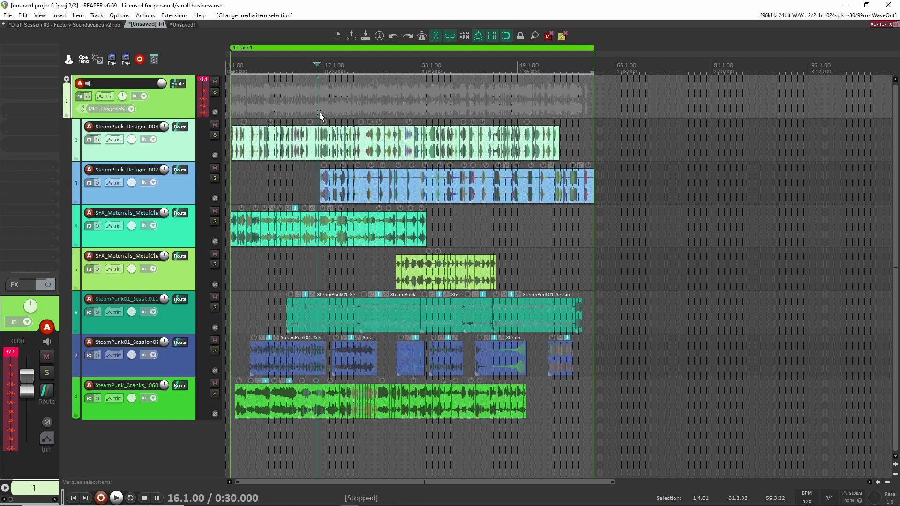
pyautogui.press('space')
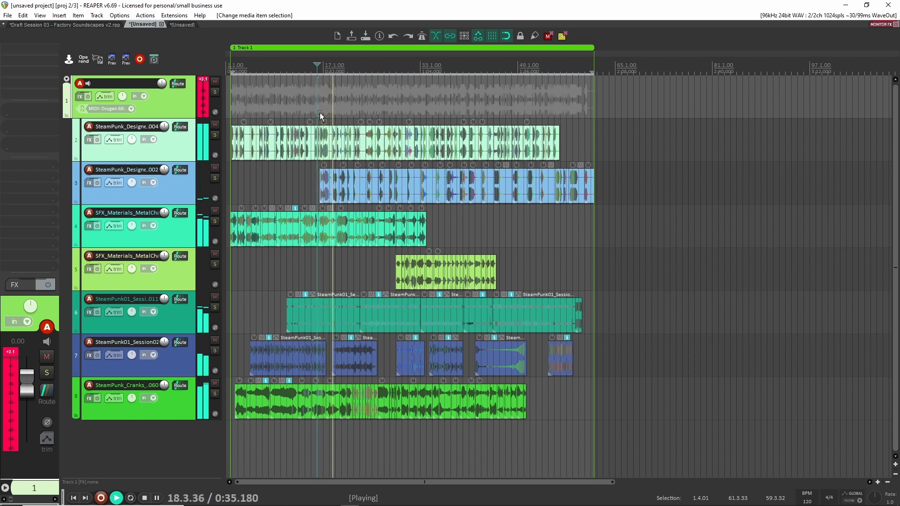
pyautogui.press('space')
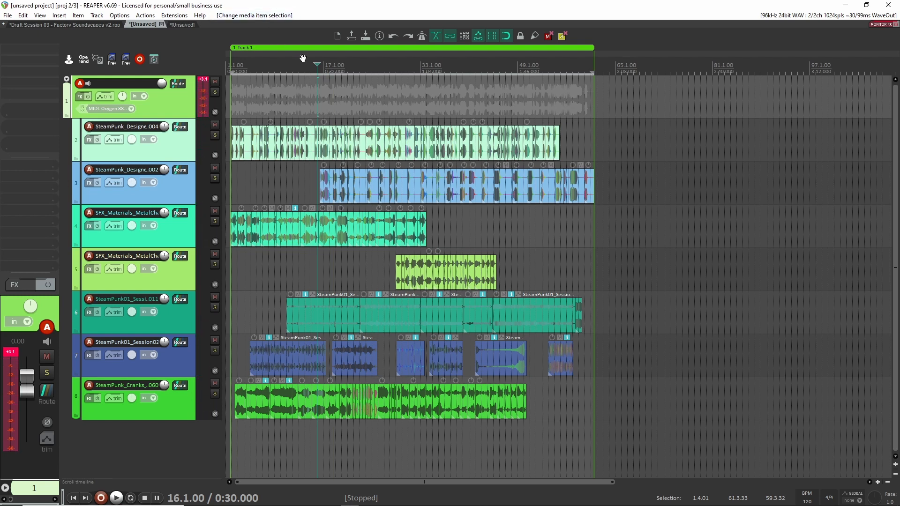
pyautogui.keyDown('alt'); pyautogui.click(373, 48); pyautogui.keyUp('alt')
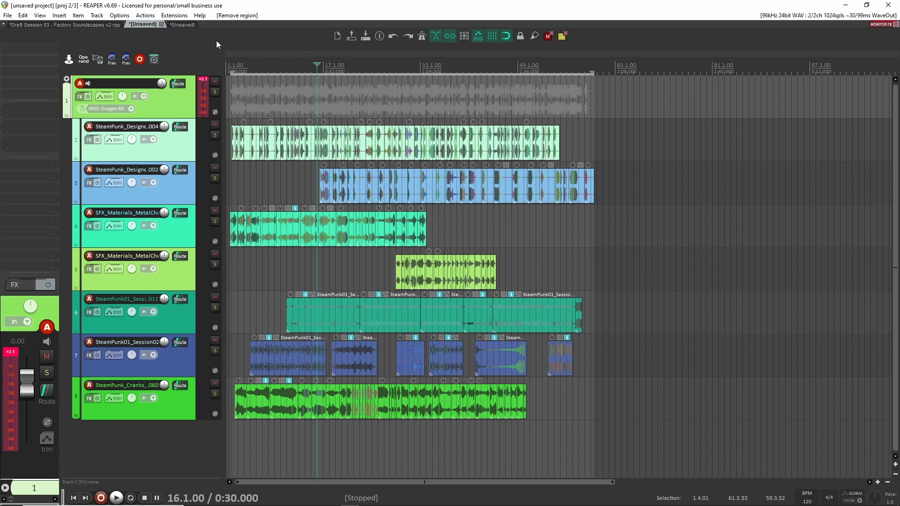
# Switch to the third project, open Phase Plant on track 2 beside the timeline, and place the edit cursor just past track 3's last clip.
pyautogui.click(188, 25)
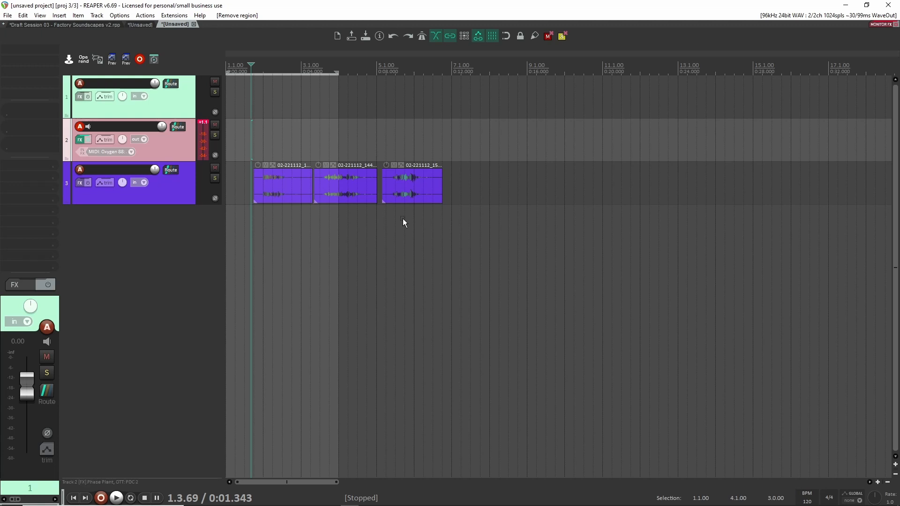
pyautogui.click(182, 149)
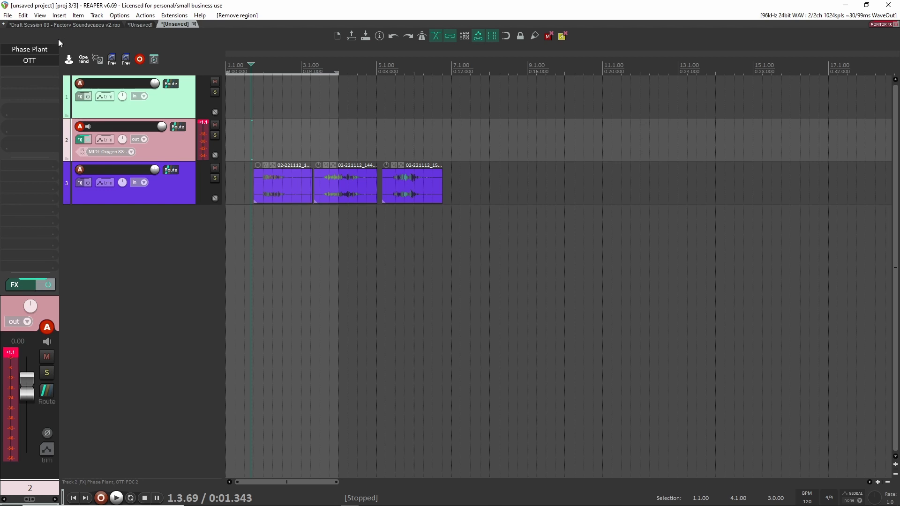
pyautogui.click(38, 49)
pyautogui.moveTo(316, 35); pyautogui.dragTo(743, 38)
pyautogui.hscroll(5, 390, 156)
pyautogui.click(348, 142)
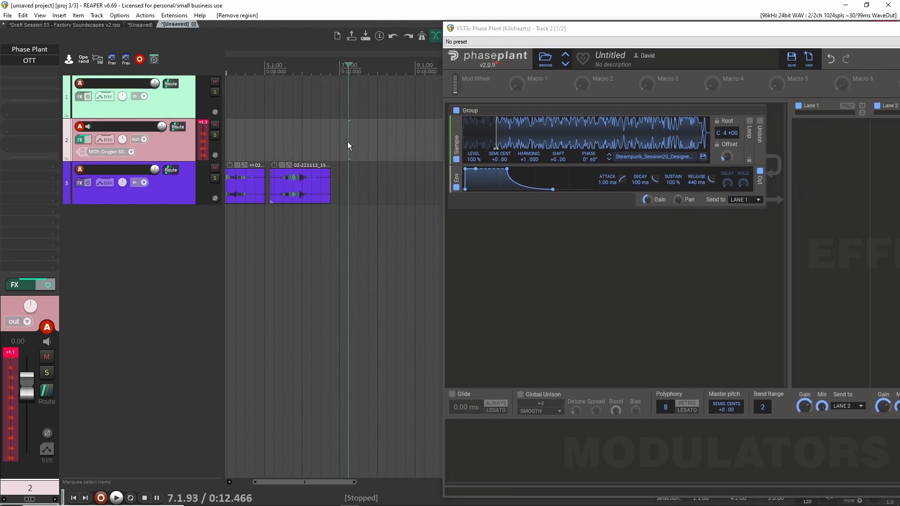
pyautogui.click(329, 140)
pyautogui.click(336, 138)
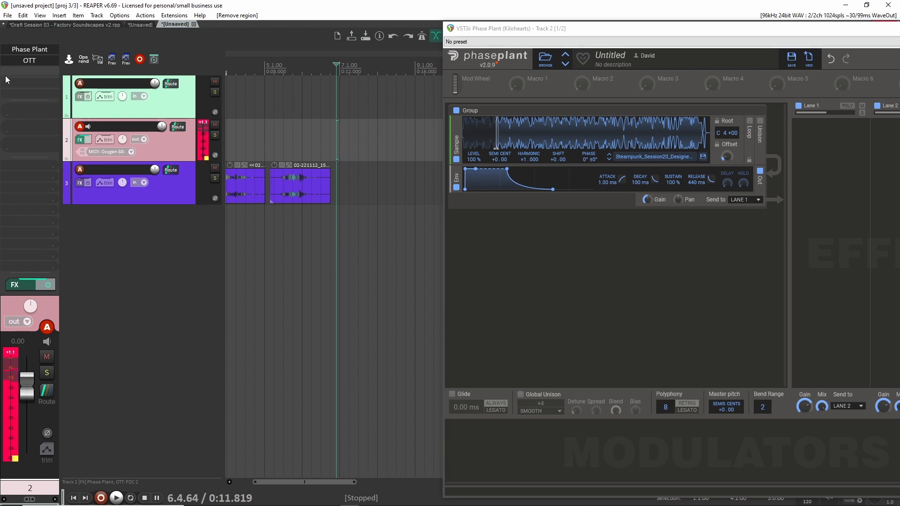
# Inspect the OTT compressor settings on track 2 and close its window.
pyautogui.click(30, 61)
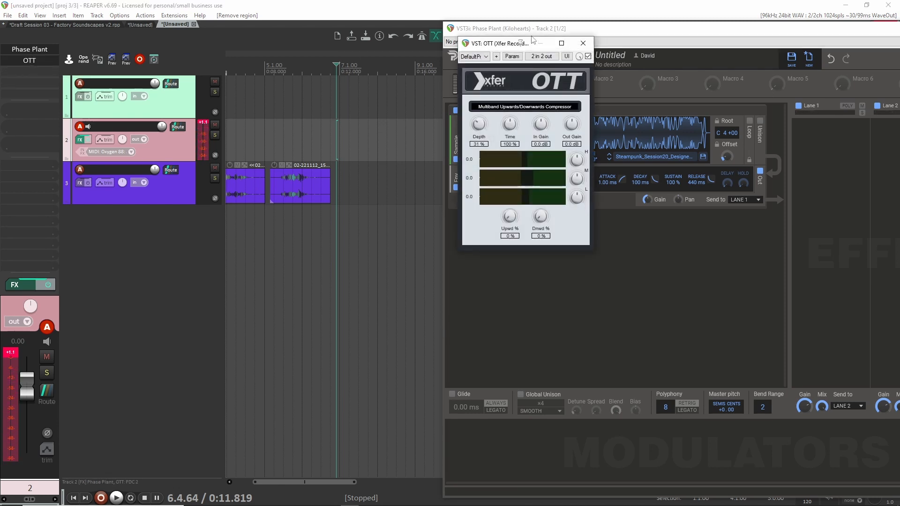
pyautogui.moveTo(508, 45); pyautogui.dragTo(255, 66)
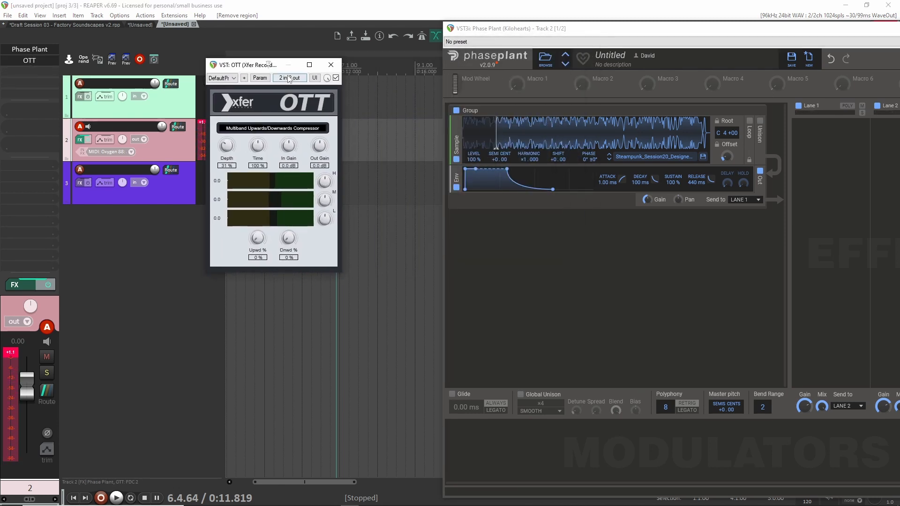
pyautogui.click(331, 65)
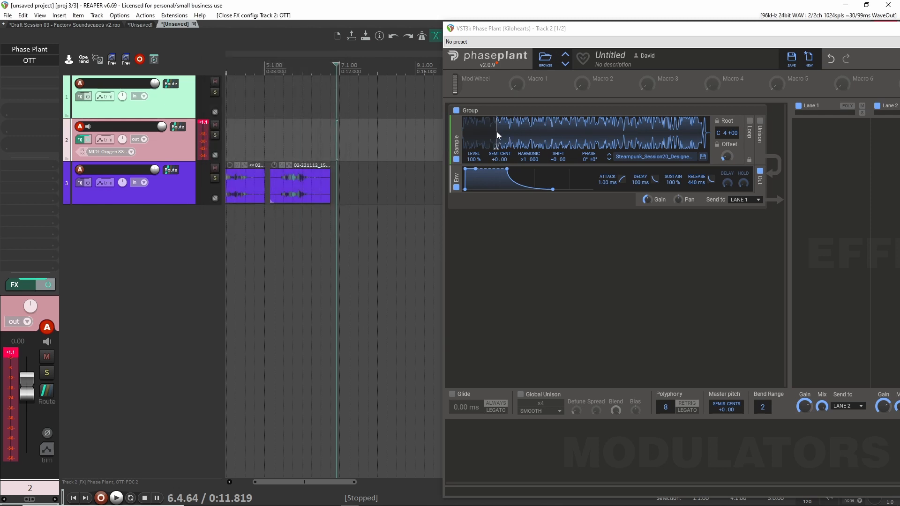
# Move the Phase Plant sample's start marker in stages to about two-fifths of the waveform, and set the envelope release to 294 ms.
pyautogui.moveTo(497, 135); pyautogui.dragTo(510, 134)
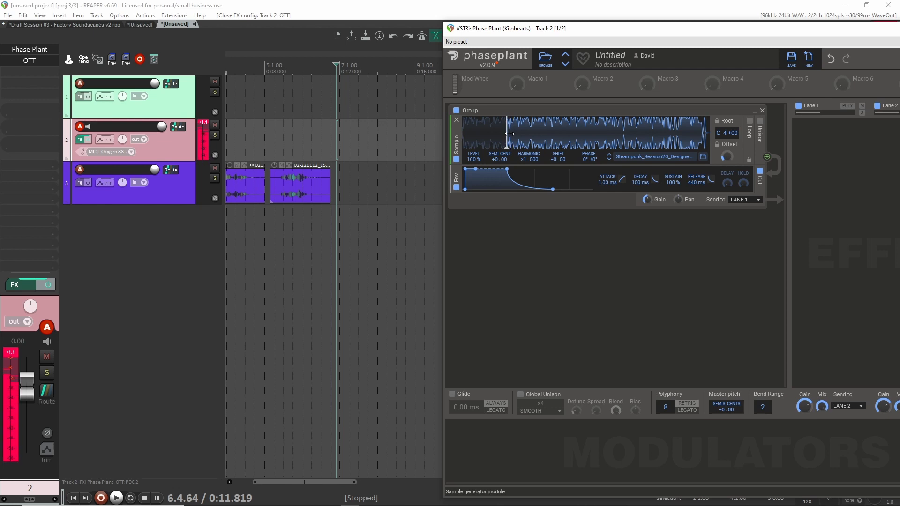
pyautogui.moveTo(695, 184); pyautogui.dragTo(694, 188)
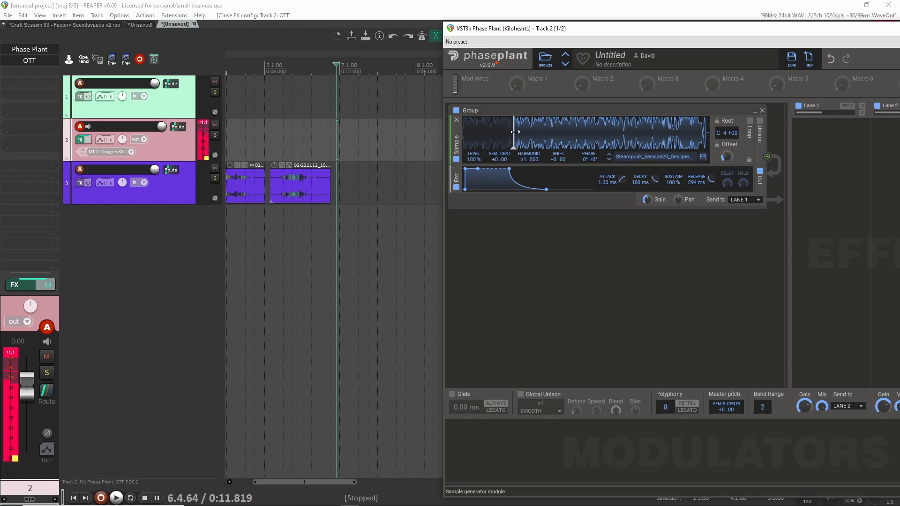
pyautogui.moveTo(515, 132); pyautogui.dragTo(539, 134)
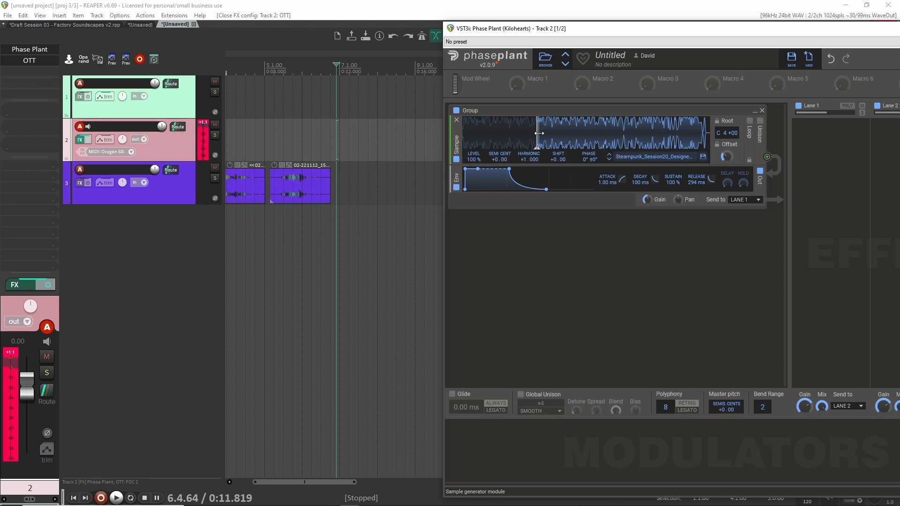
pyautogui.moveTo(539, 133); pyautogui.dragTo(549, 133)
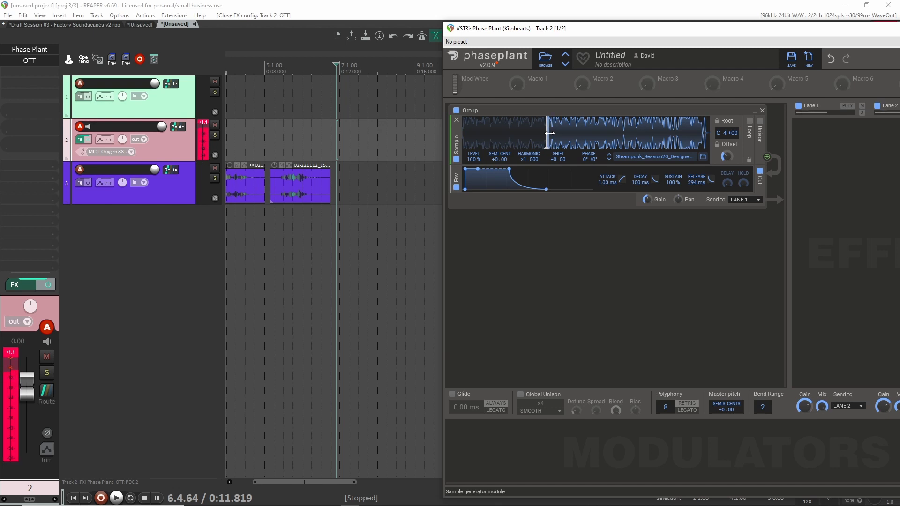
pyautogui.moveTo(549, 133); pyautogui.dragTo(563, 133)
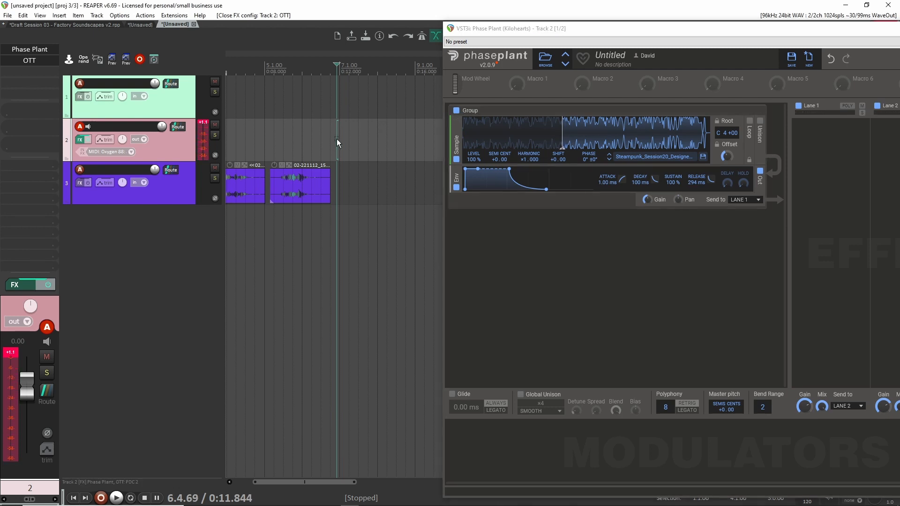
# Record a short take on track 2 at about 6.4.69 and move the recorded clip down to track 3.
pyautogui.hotkey('ctrl', 'r')
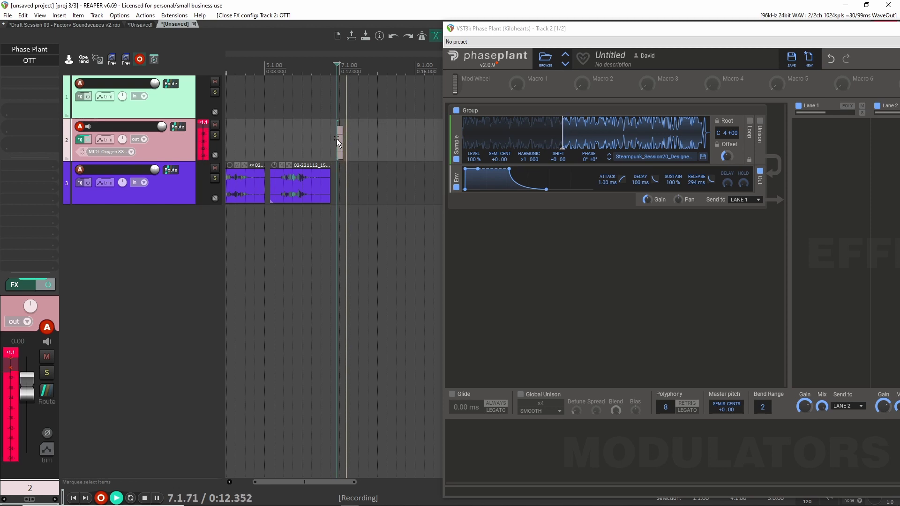
pyautogui.press('space')
pyautogui.moveTo(353, 154); pyautogui.dragTo(361, 177)
# Record another take on track 2 from 8.2.46 and place it on track 3 after the previous clip.
pyautogui.click(391, 145)
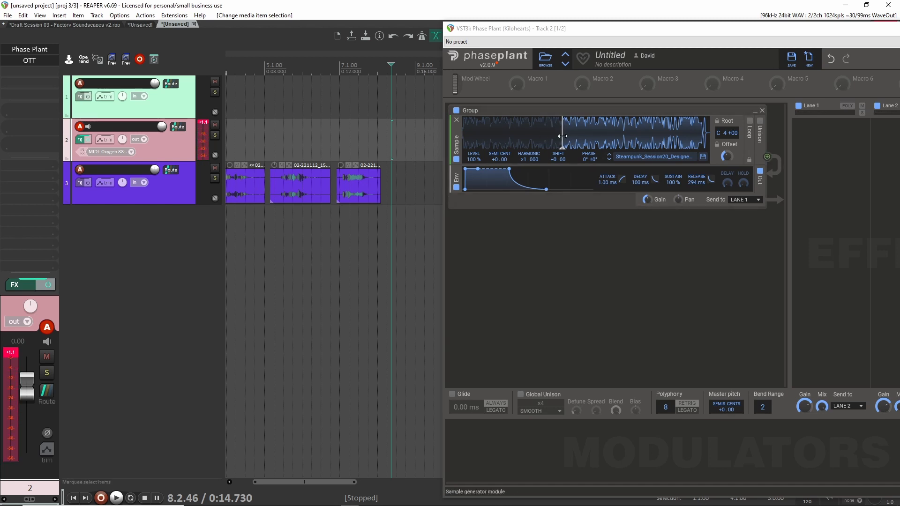
pyautogui.hotkey('ctrl', 'r')
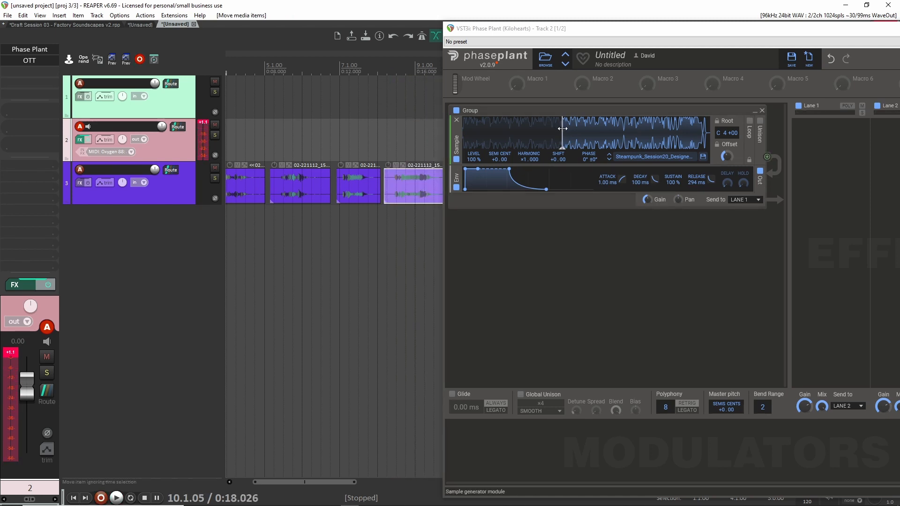
# Move the Phase Plant sample's start marker slightly further into the waveform.
pyautogui.moveTo(563, 129); pyautogui.dragTo(575, 129)
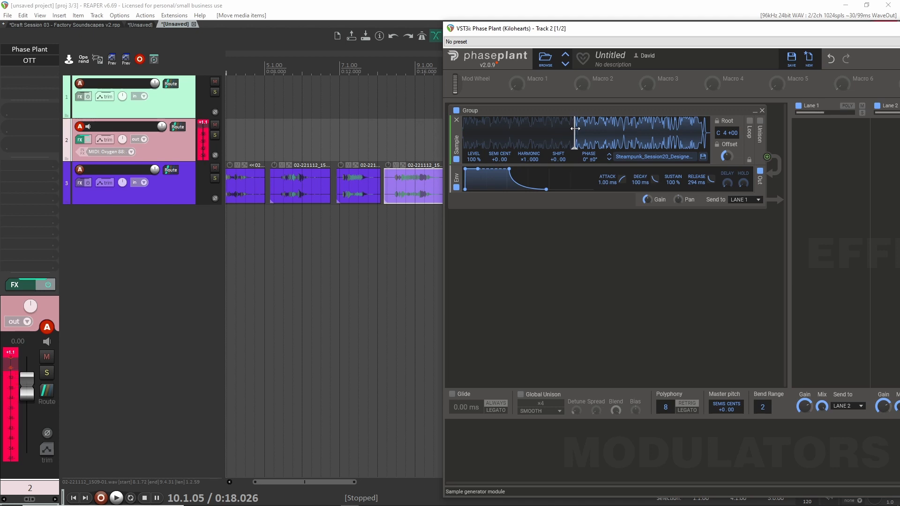
# Move the Phase Plant sample's start marker to about three-fifths of the waveform and shift the plug-in window clear of the timeline.
pyautogui.moveTo(575, 128)
pyautogui.mouseDown()
pyautogui.moveTo(568, 132)
pyautogui.moveTo(611, 133)
pyautogui.mouseUp()
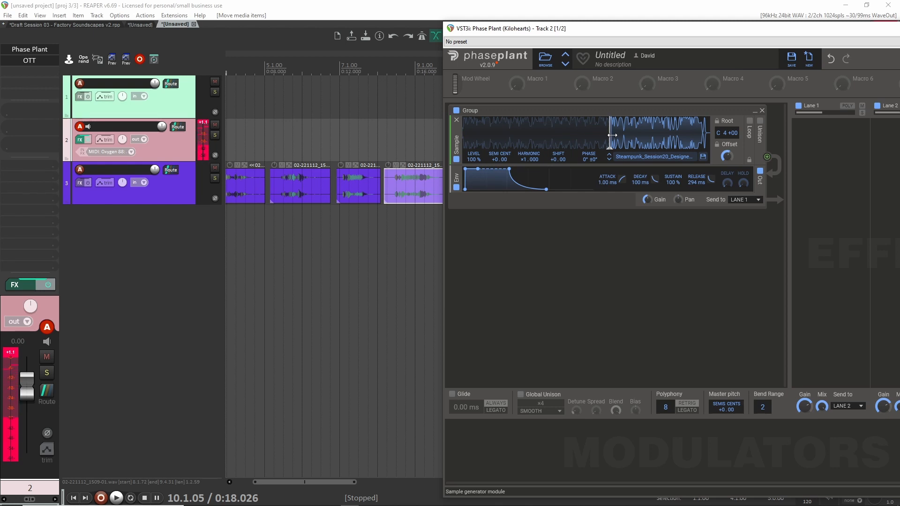
pyautogui.moveTo(694, 30); pyautogui.dragTo(833, 30)
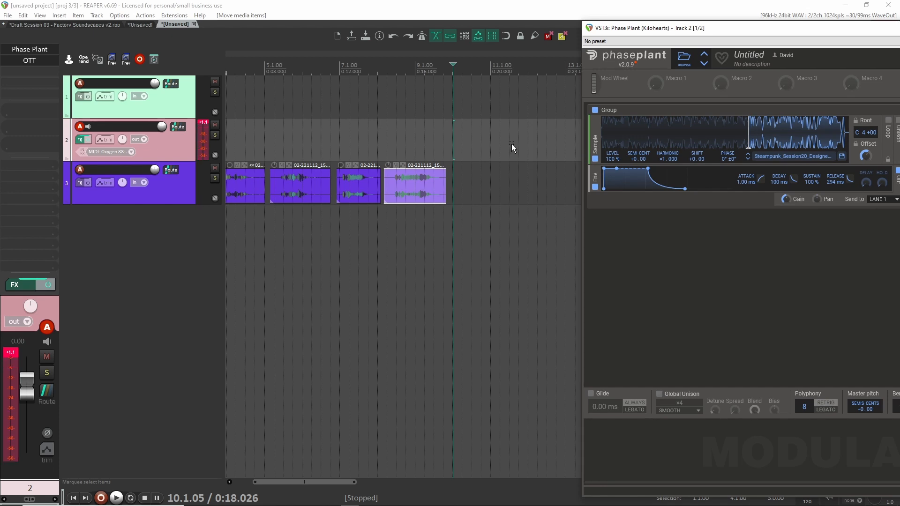
# In the second project, mute the clips on track 6 and place the edit cursor at 10.1.00 with track 5 selected.
pyautogui.click(146, 25)
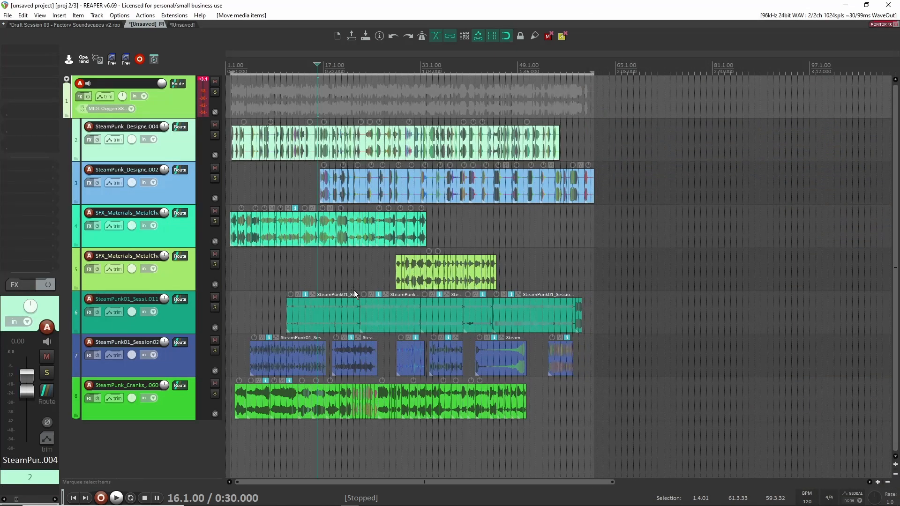
pyautogui.click(264, 317)
pyautogui.hotkey('ctrl', 'F5')
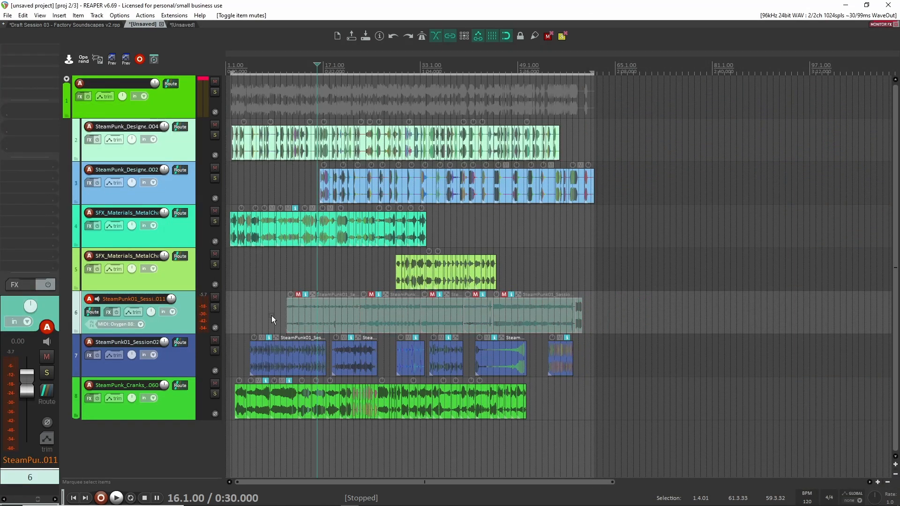
pyautogui.click(282, 268)
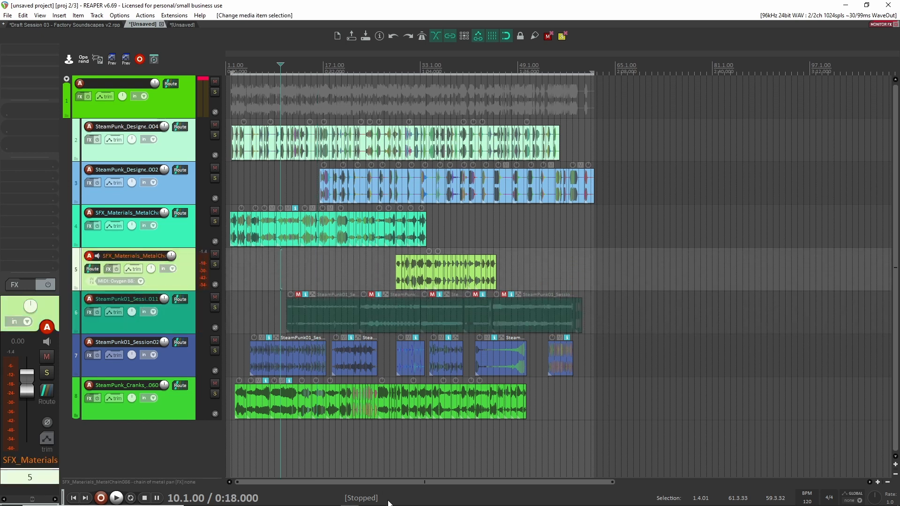
# Return to the third project and move the Phase Plant sample's start marker in stages to near the end of the waveform.
pyautogui.click(185, 26)
pyautogui.moveTo(741, 35); pyautogui.dragTo(520, 27)
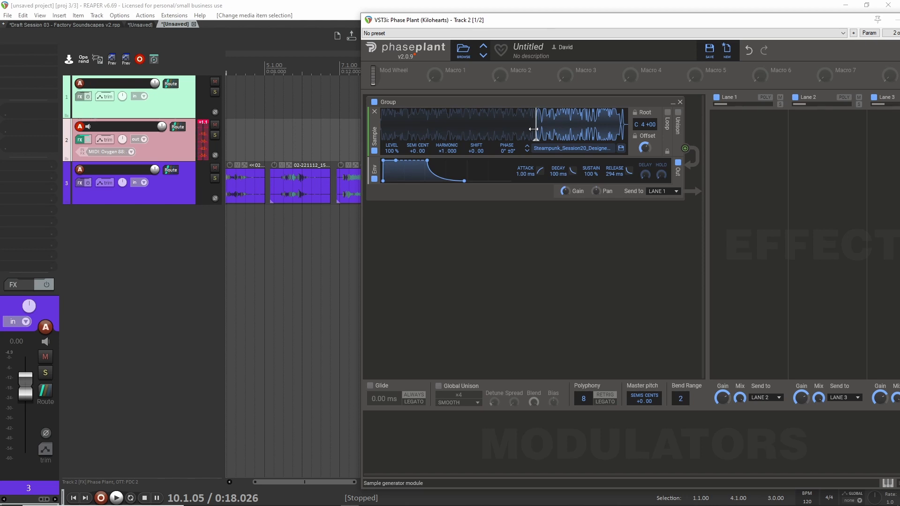
pyautogui.moveTo(533, 128); pyautogui.dragTo(542, 126)
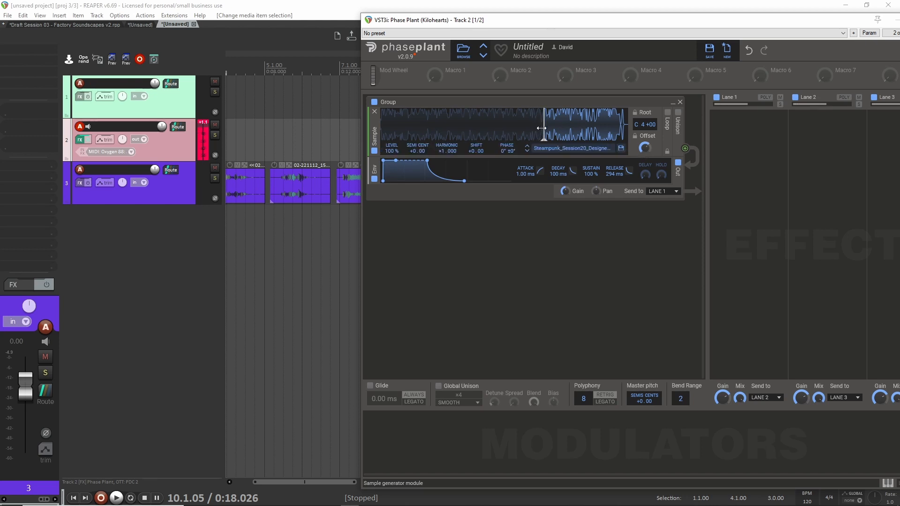
pyautogui.moveTo(541, 128); pyautogui.dragTo(613, 131)
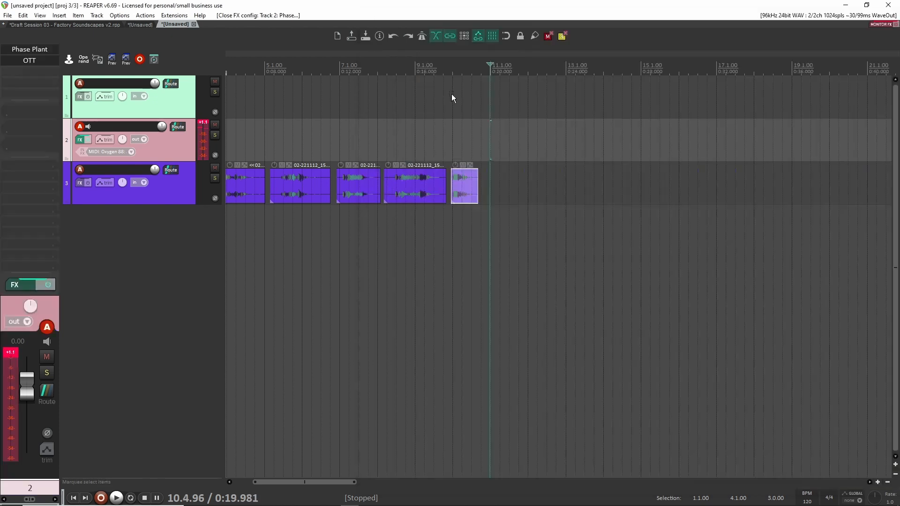
# Switch to the second project and collapse its track folder completely.
pyautogui.scroll(-3, 454, 93)
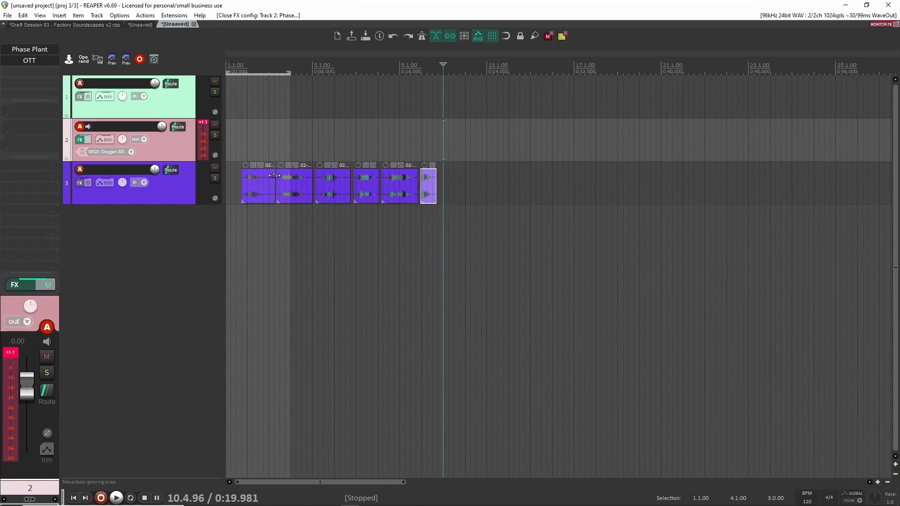
pyautogui.scroll(3, 272, 136)
pyautogui.scroll(-2, 367, 133)
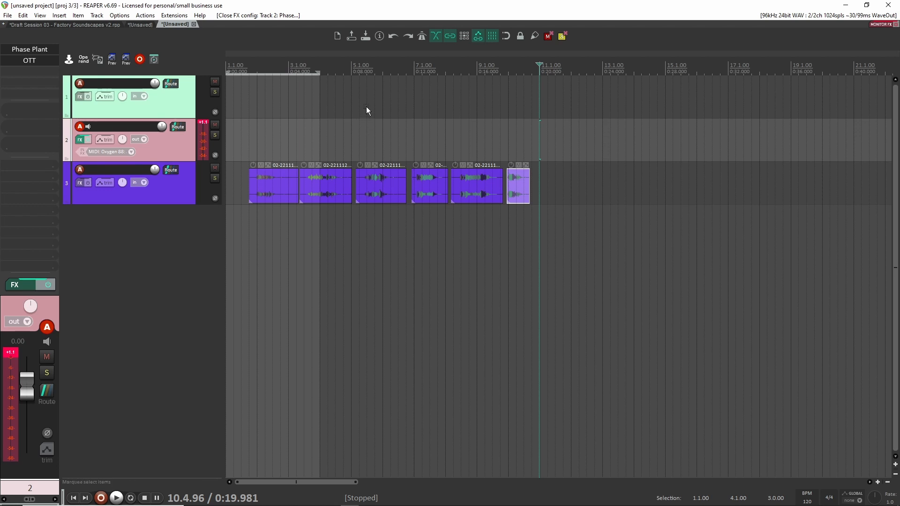
pyautogui.click(141, 25)
pyautogui.scroll(-6, 420, 188)
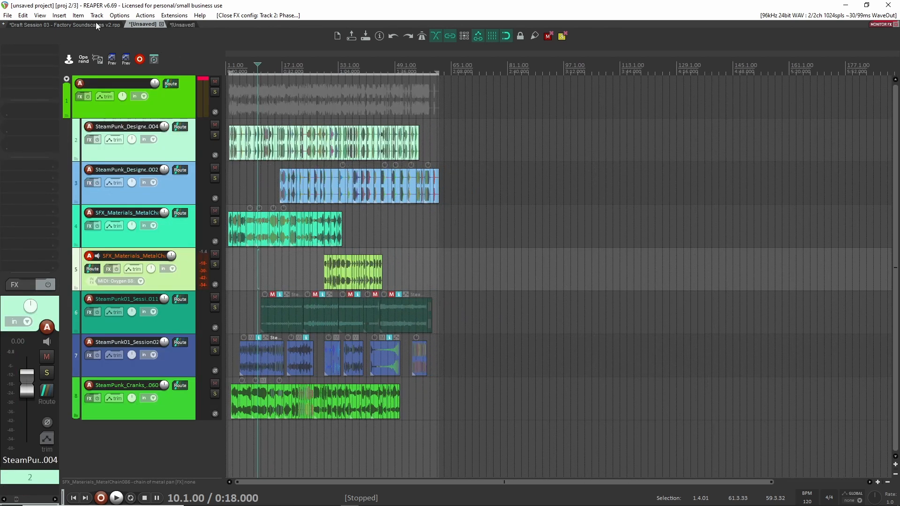
pyautogui.click(66, 78)
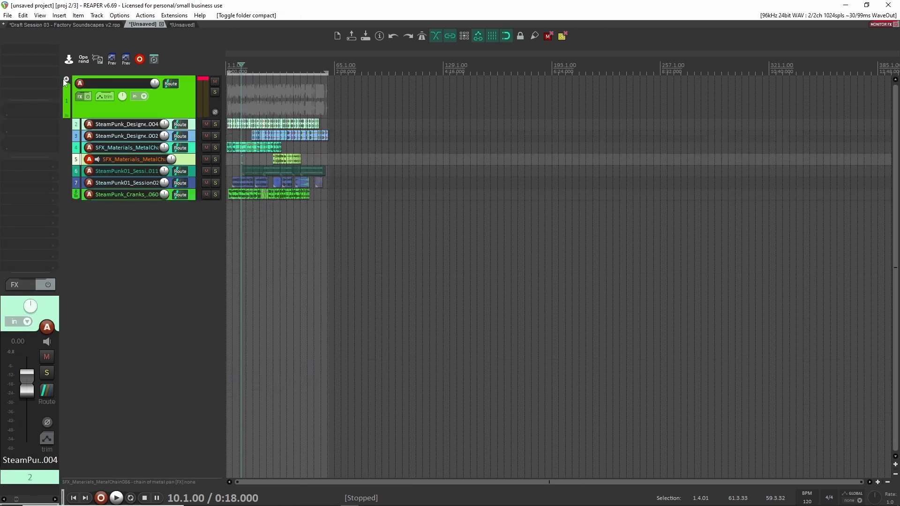
pyautogui.click(67, 78)
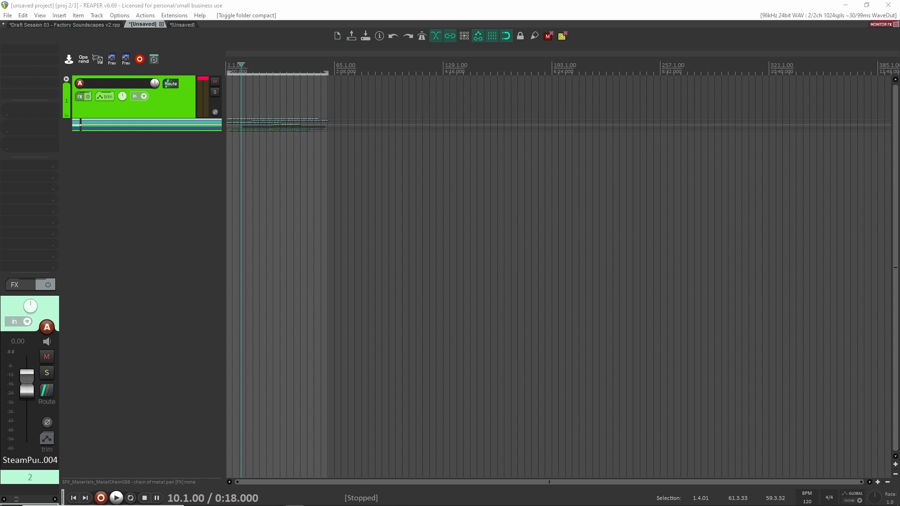
# Insert two batches of SteamPunk_Loops files into the second project, each in sequence on its own new track below the folder.
pyautogui.moveTo(514, 143); pyautogui.dragTo(380, 157)
pyautogui.moveTo(501, 182); pyautogui.dragTo(387, 147)
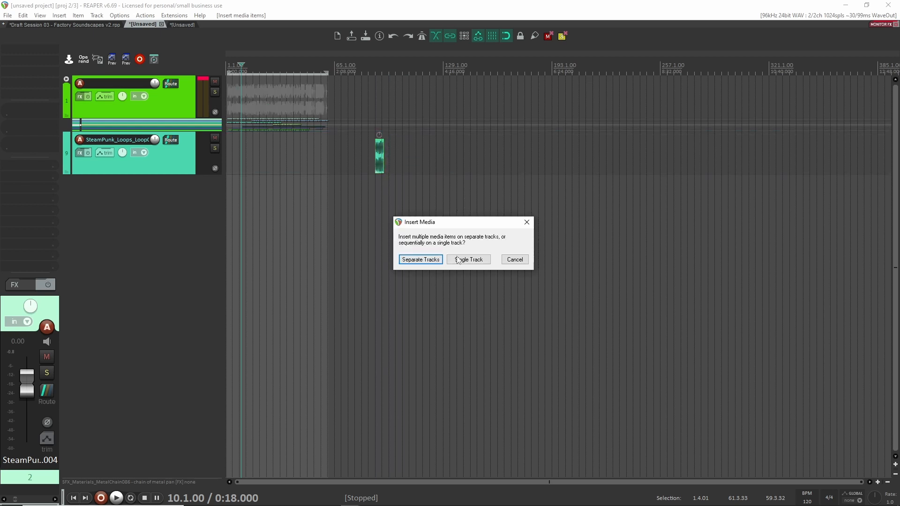
pyautogui.click(468, 260)
pyautogui.scroll(4, 404, 171)
pyautogui.moveTo(370, 156); pyautogui.dragTo(356, 158)
pyautogui.click(539, 231)
pyautogui.click(706, 153)
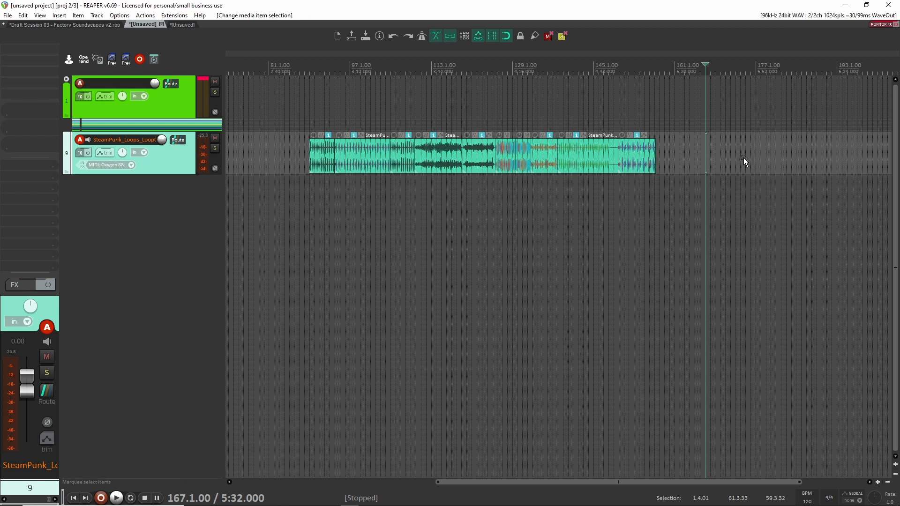
pyautogui.hscroll(3, 745, 161)
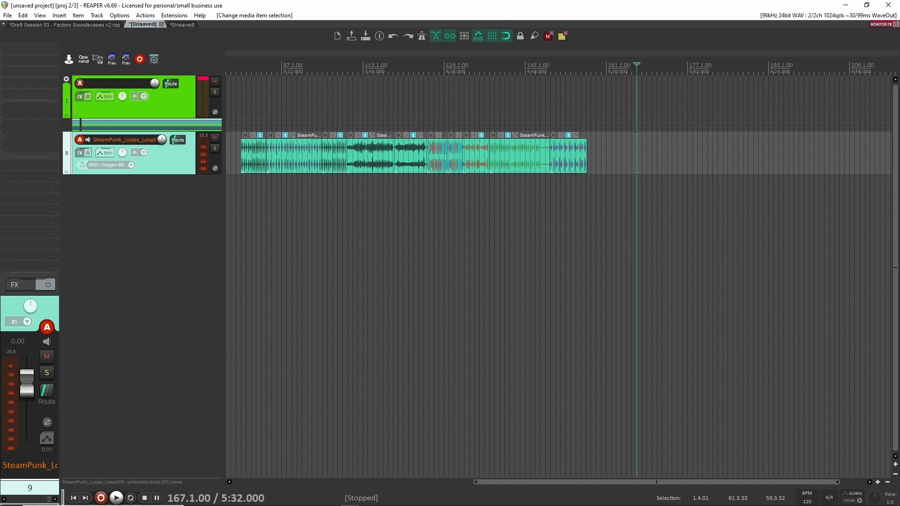
pyautogui.hotkey('alt', 'Tab')
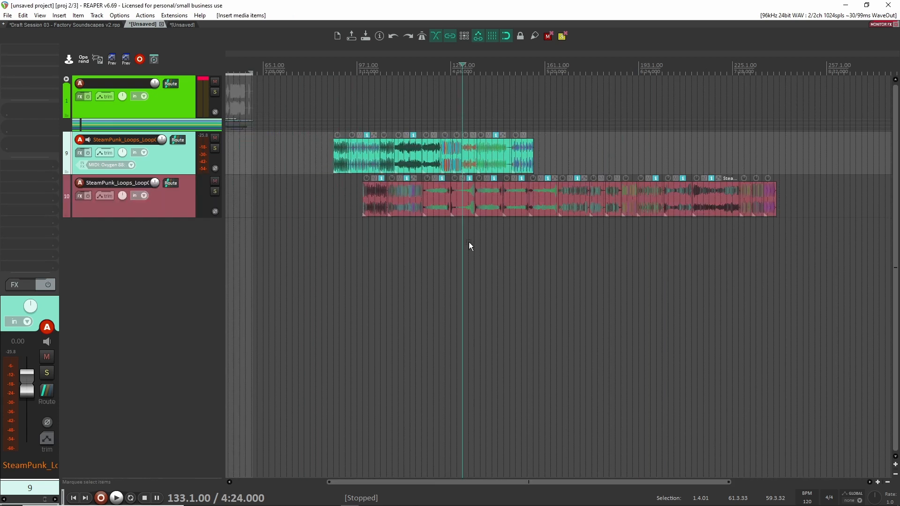
# Load another Steampunk_Session20 designed sample into track 2's Phase Plant in the third project and set its start marker about a tenth in.
pyautogui.hotkey('alt', 'Tab')
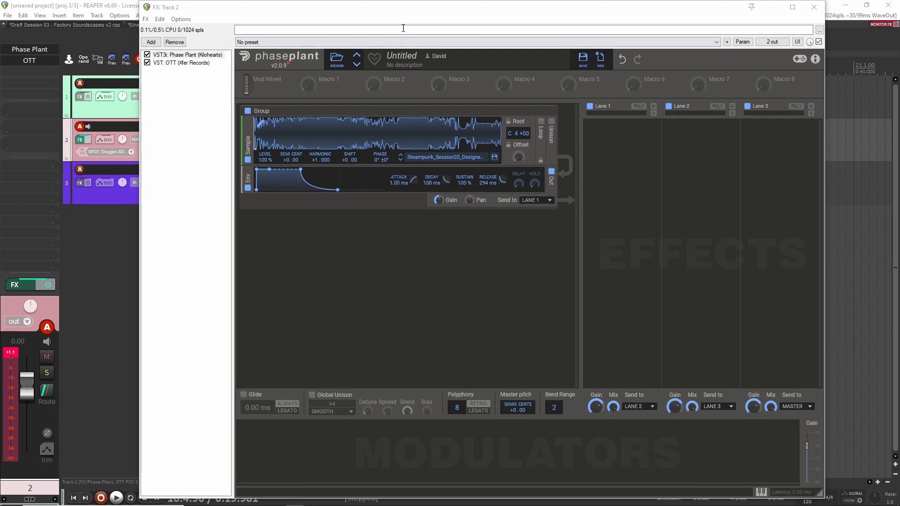
pyautogui.moveTo(370, 12); pyautogui.dragTo(464, 18)
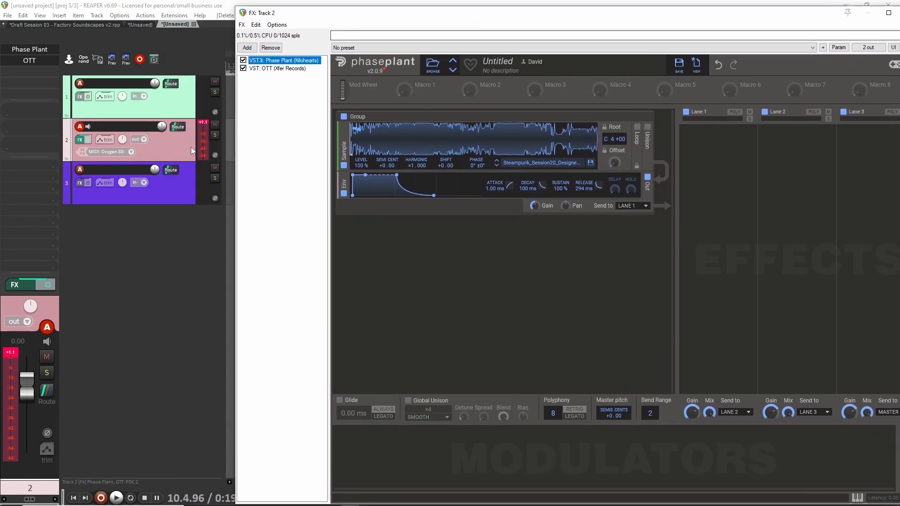
pyautogui.click(190, 147)
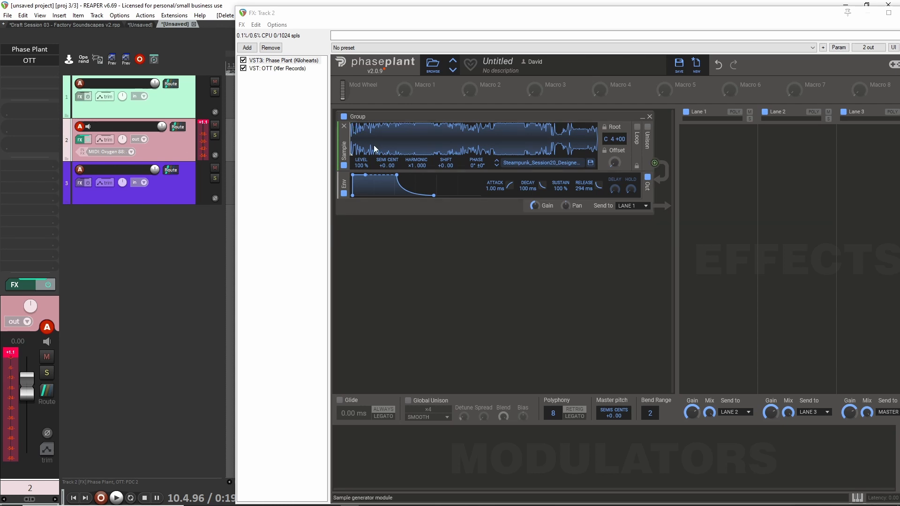
pyautogui.moveTo(352, 137); pyautogui.dragTo(366, 137)
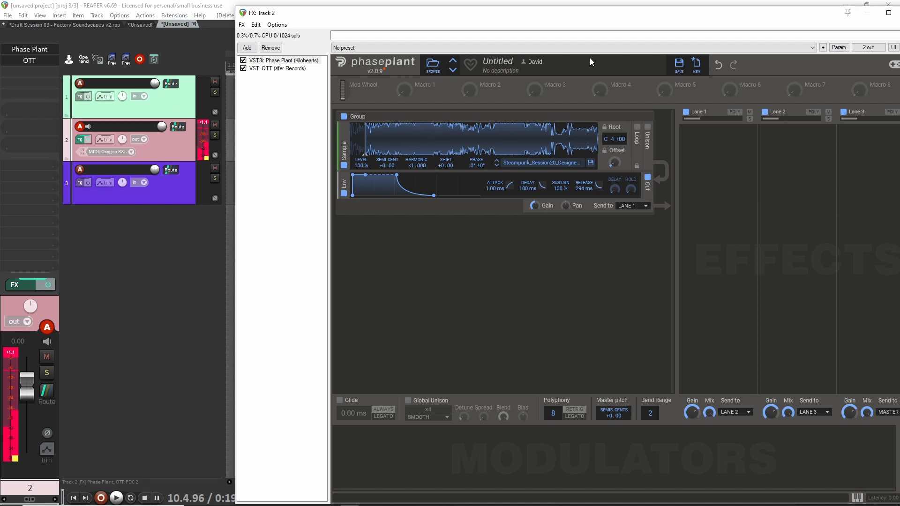
pyautogui.moveTo(366, 136); pyautogui.dragTo(374, 136)
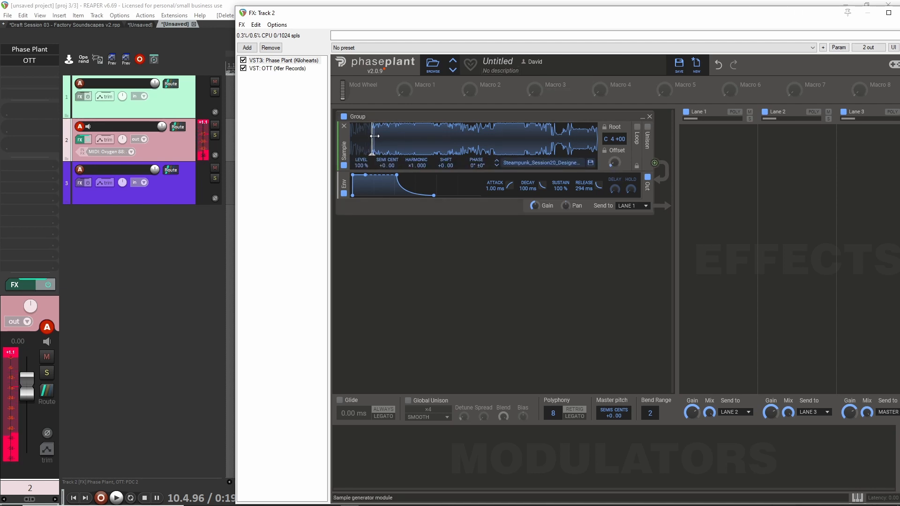
# Record two takes of the new sample on track 2 and place them on track 3 after the previous clips.
pyautogui.moveTo(777, 18); pyautogui.dragTo(679, 24)
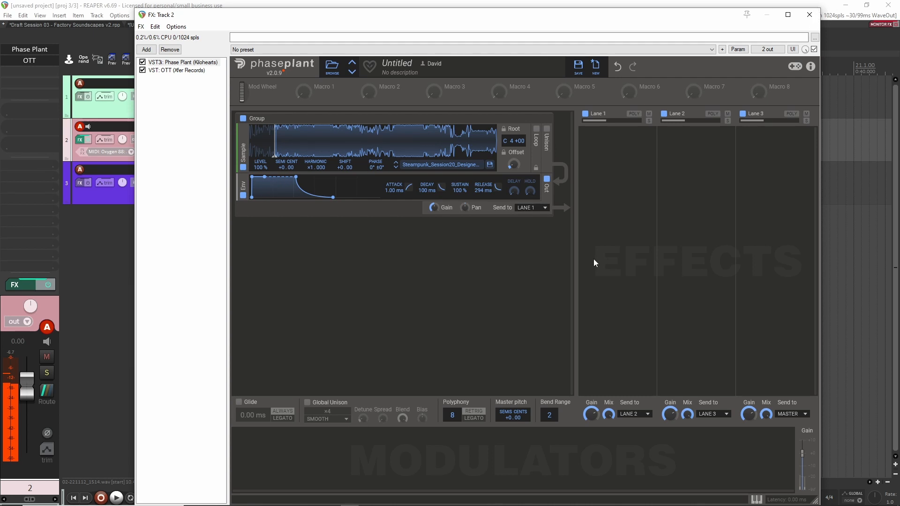
pyautogui.click(810, 15)
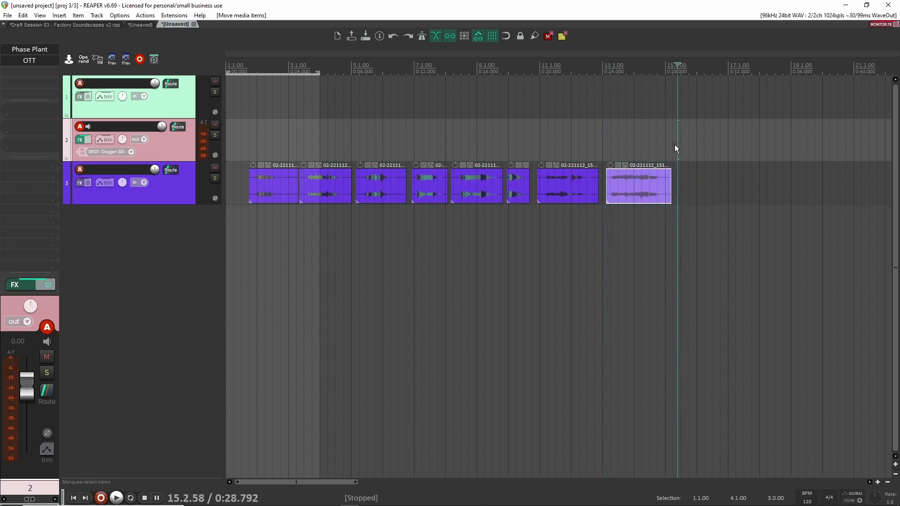
pyautogui.click(674, 145)
# Reopen track 2's FX chain and move the Phase Plant sample's start marker in stages to just over a quarter of the waveform.
pyautogui.hotkey('ctrl', 'f')
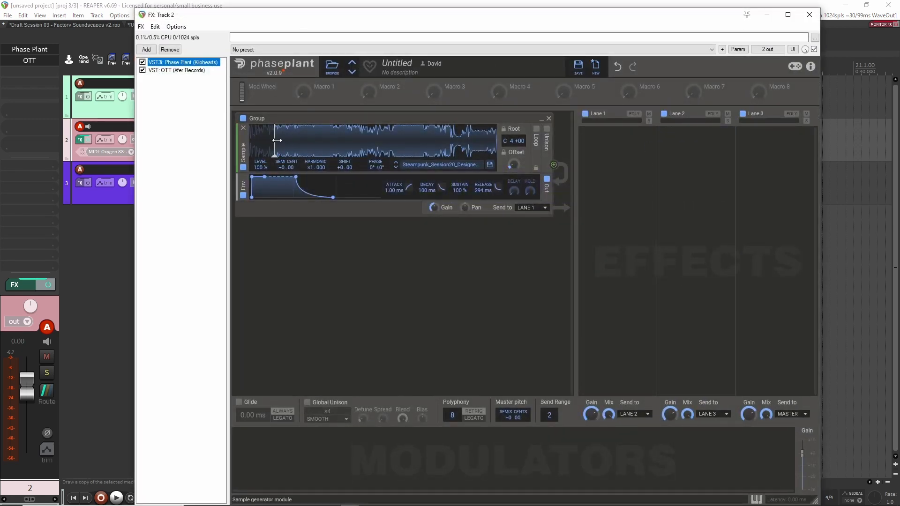
pyautogui.moveTo(277, 138); pyautogui.dragTo(289, 138)
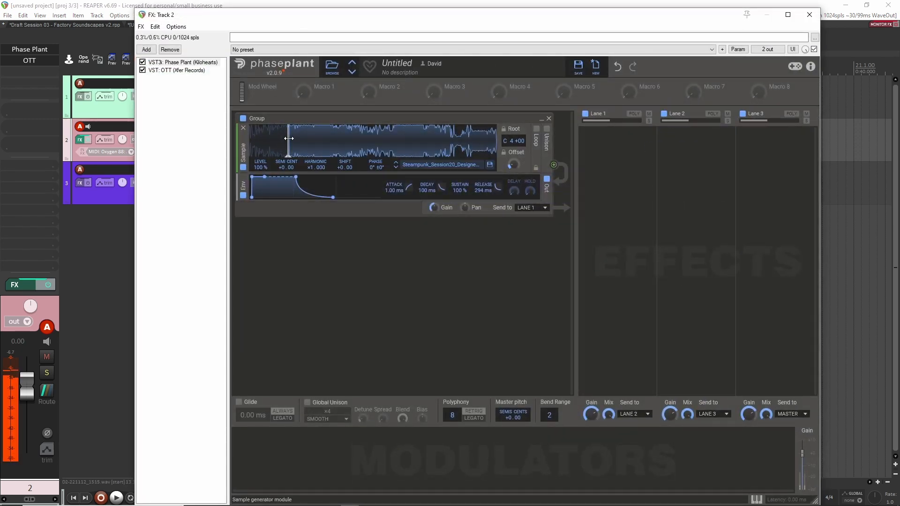
pyautogui.moveTo(289, 139); pyautogui.dragTo(293, 138)
pyautogui.moveTo(294, 139); pyautogui.dragTo(297, 138)
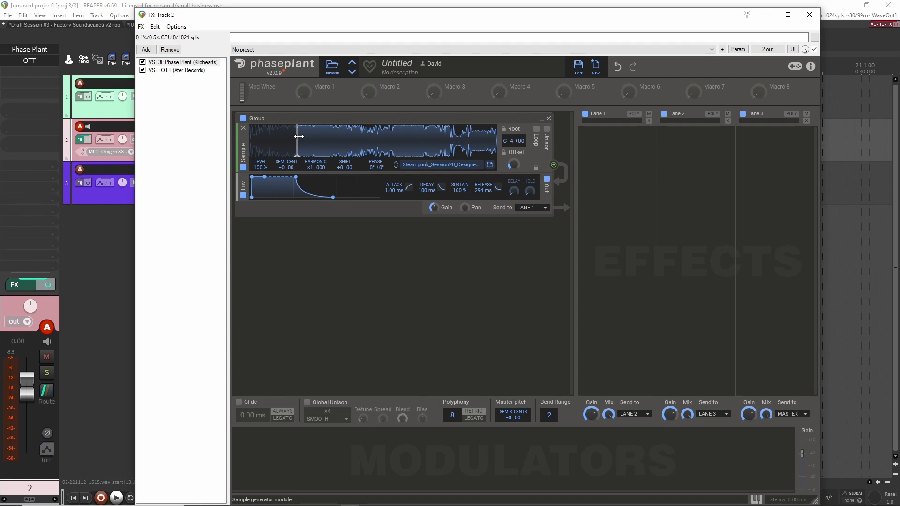
pyautogui.moveTo(299, 136); pyautogui.dragTo(307, 144)
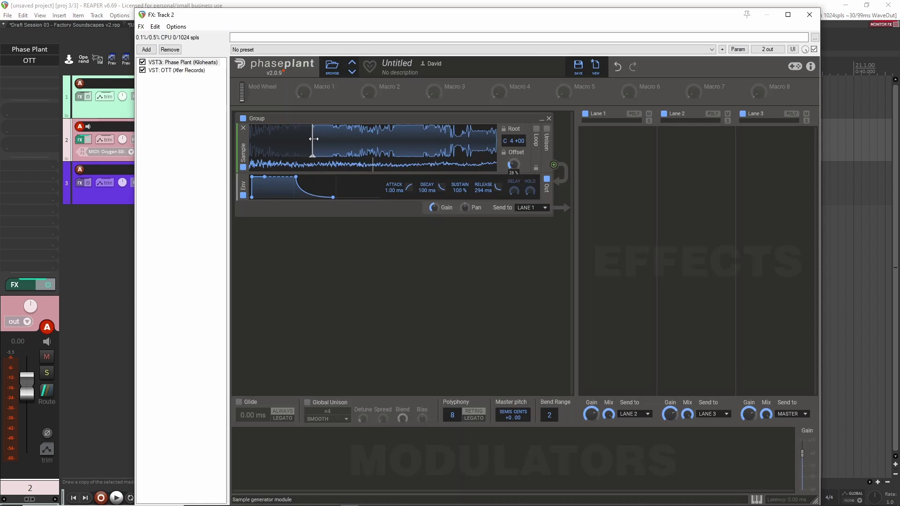
pyautogui.moveTo(314, 139); pyautogui.dragTo(320, 139)
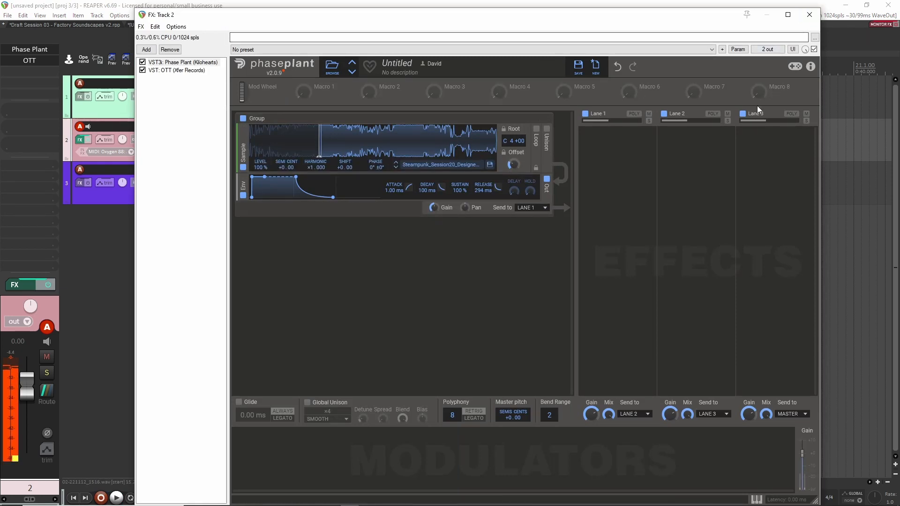
# Record a take on track 2 from 18.4.31 and move the recorded clip down to track 3.
pyautogui.click(837, 137)
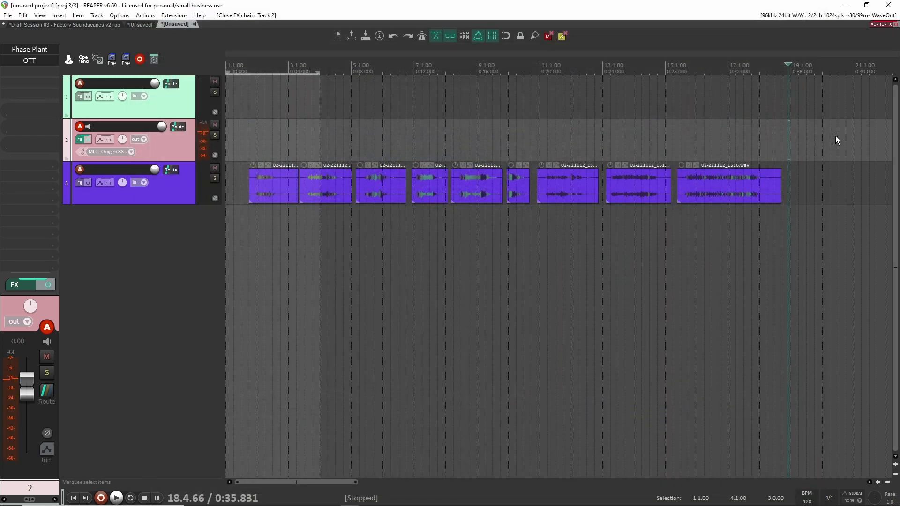
pyautogui.click(783, 138)
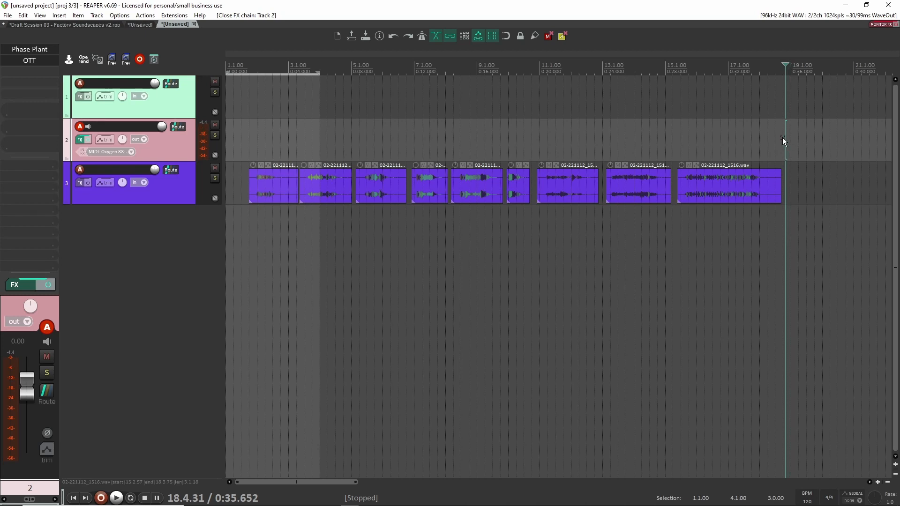
pyautogui.hotkey('ctrl', 'r')
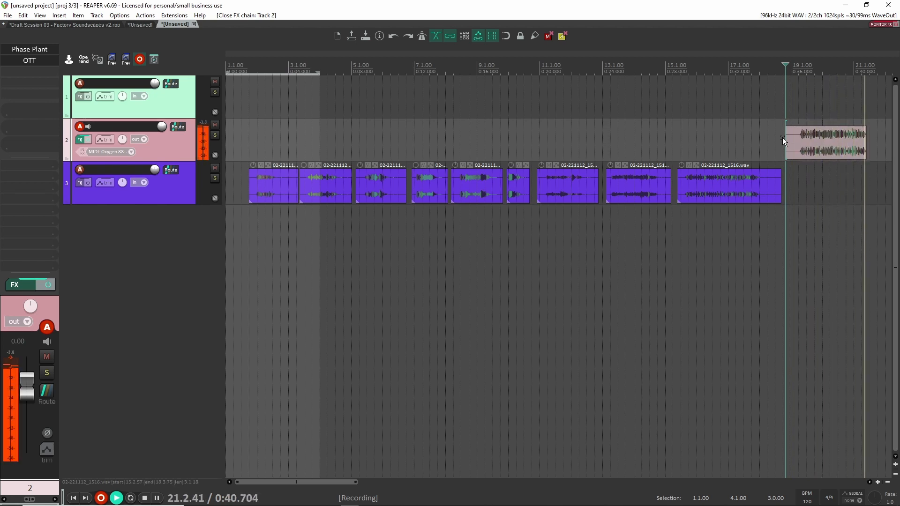
pyautogui.press('space')
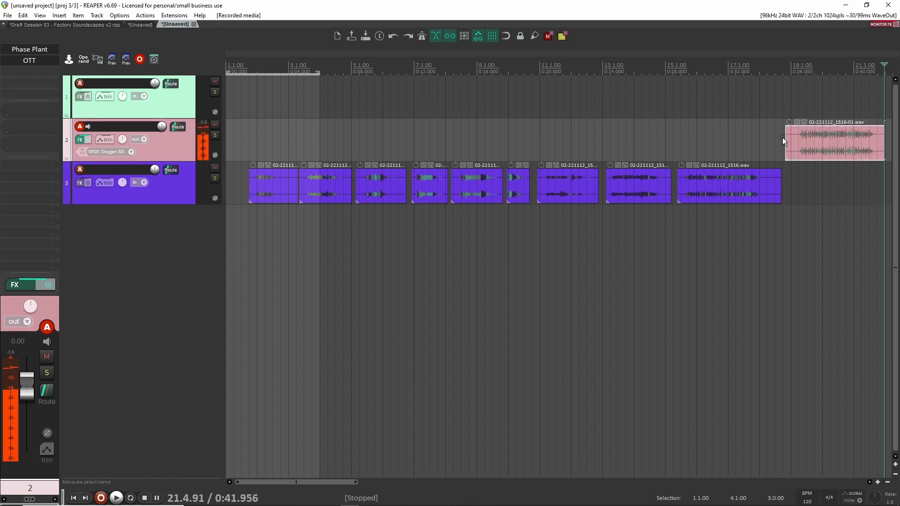
pyautogui.hscroll(5, 822, 180)
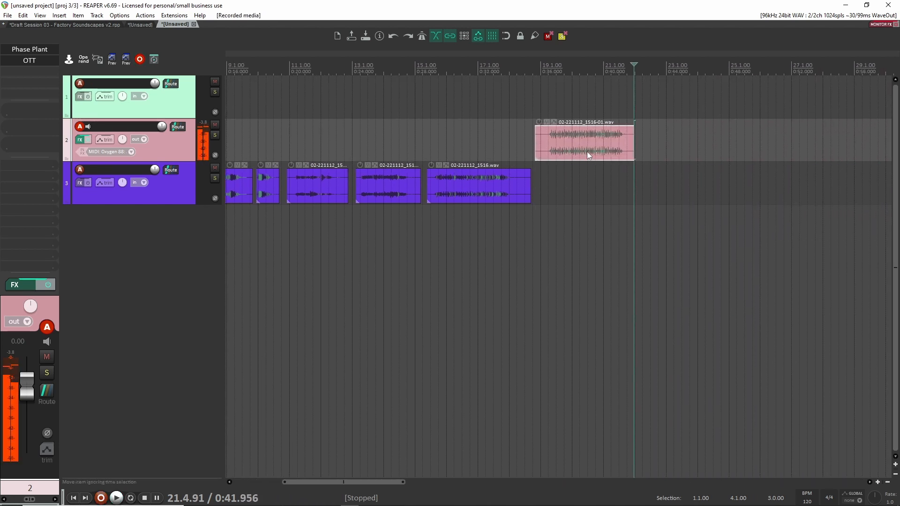
pyautogui.click(586, 149)
pyautogui.moveTo(586, 149); pyautogui.dragTo(587, 192)
# Record another take on track 2 after the last clip, and move the Phase Plant sample's start marker to about two-fifths of the waveform.
pyautogui.click(644, 145)
pyautogui.hotkey('ctrl', 'r')
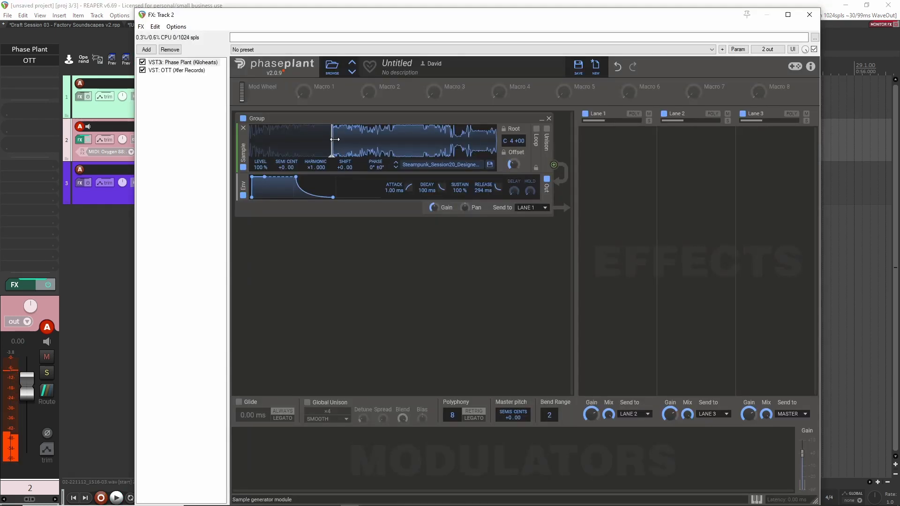
pyautogui.moveTo(335, 139); pyautogui.dragTo(345, 140)
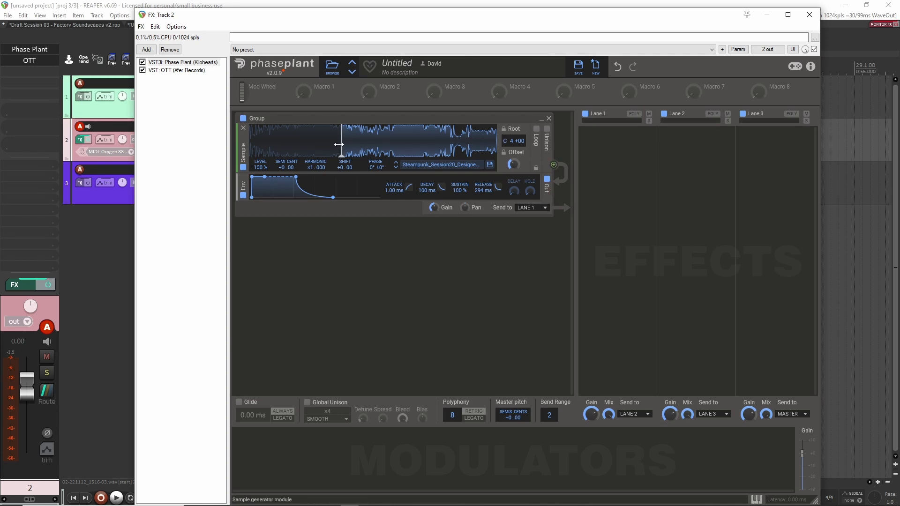
pyautogui.moveTo(338, 144); pyautogui.dragTo(350, 139)
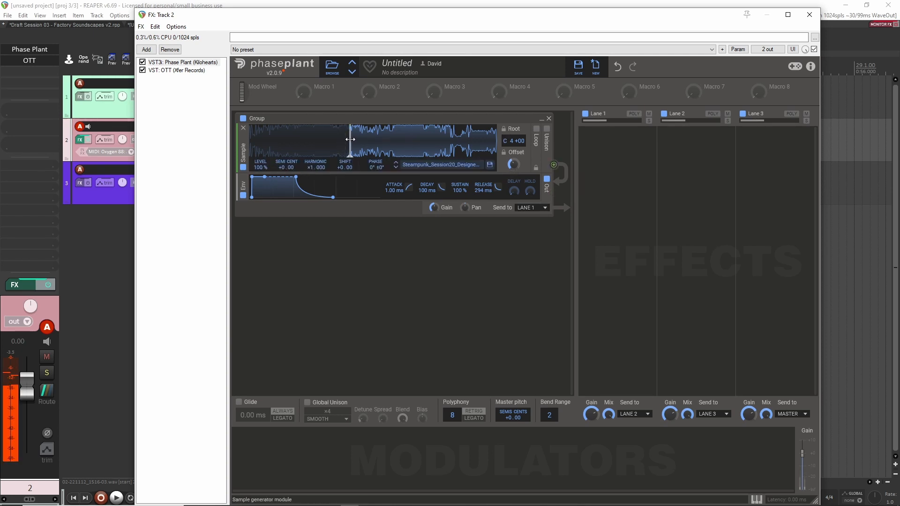